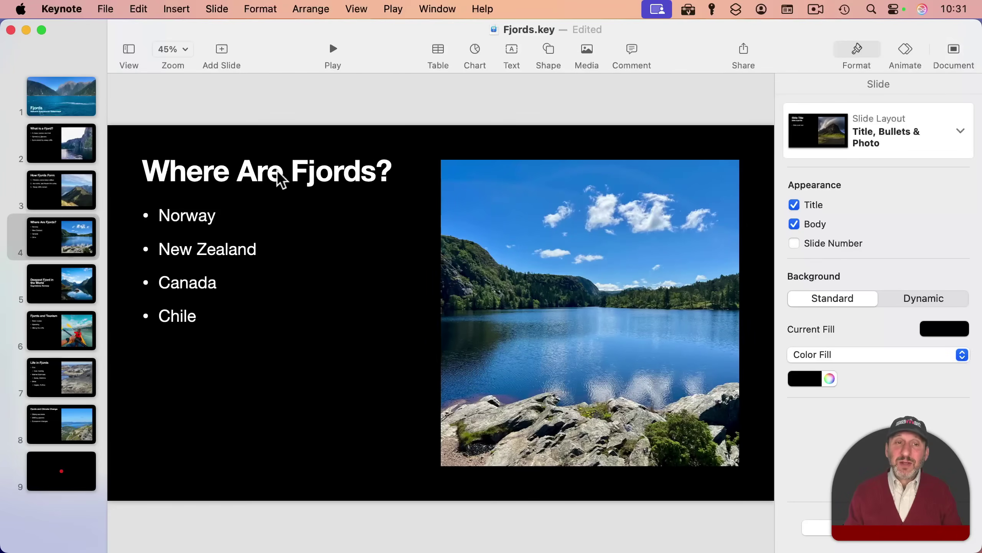
# Add ' Located' to the slide 4 title and turn off Autosize Text
pyautogui.click(236, 171)
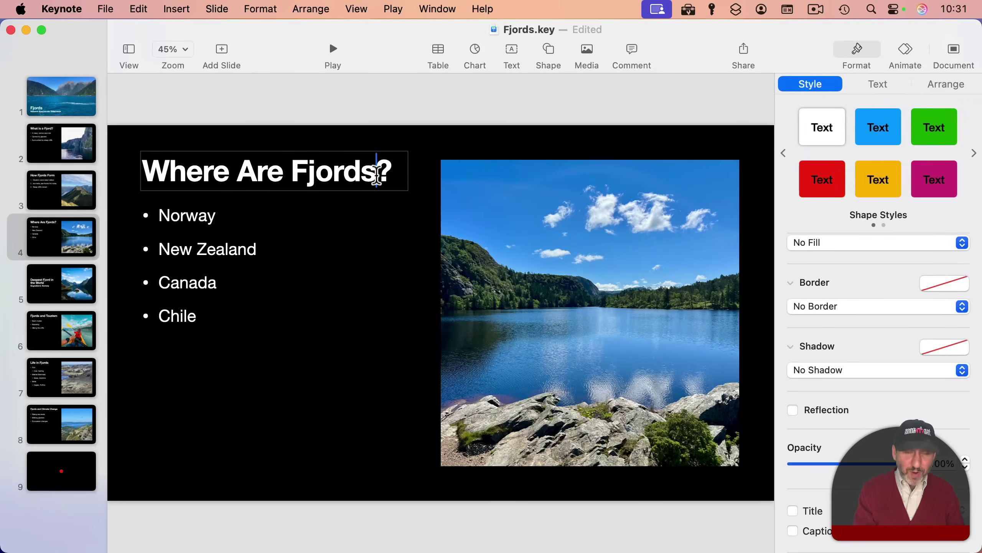
pyautogui.write('Located')
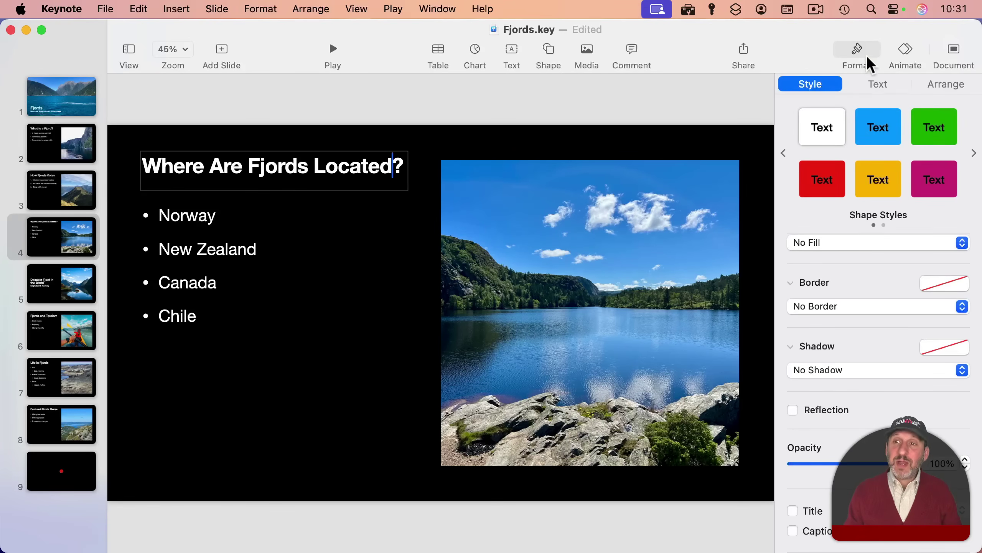
pyautogui.click(876, 85)
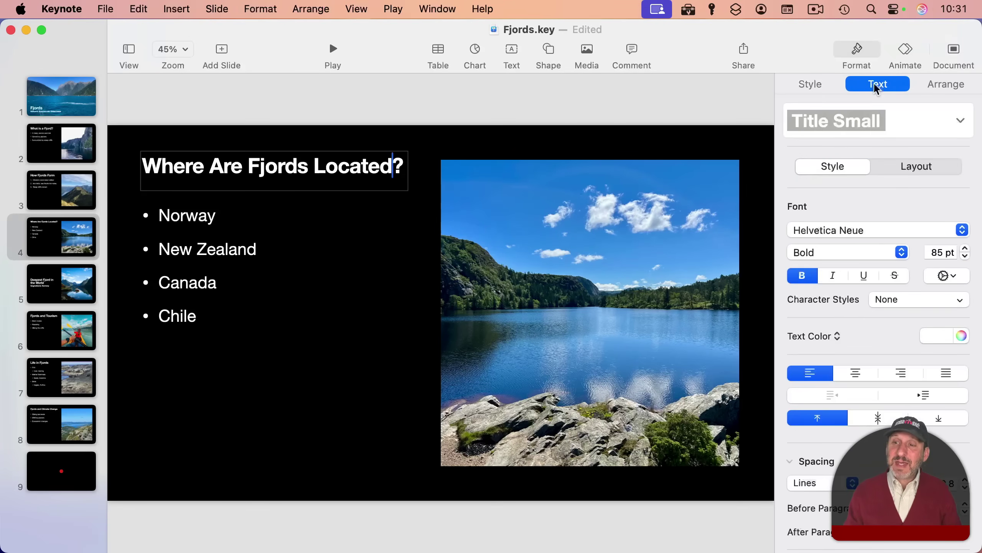
pyautogui.click(910, 166)
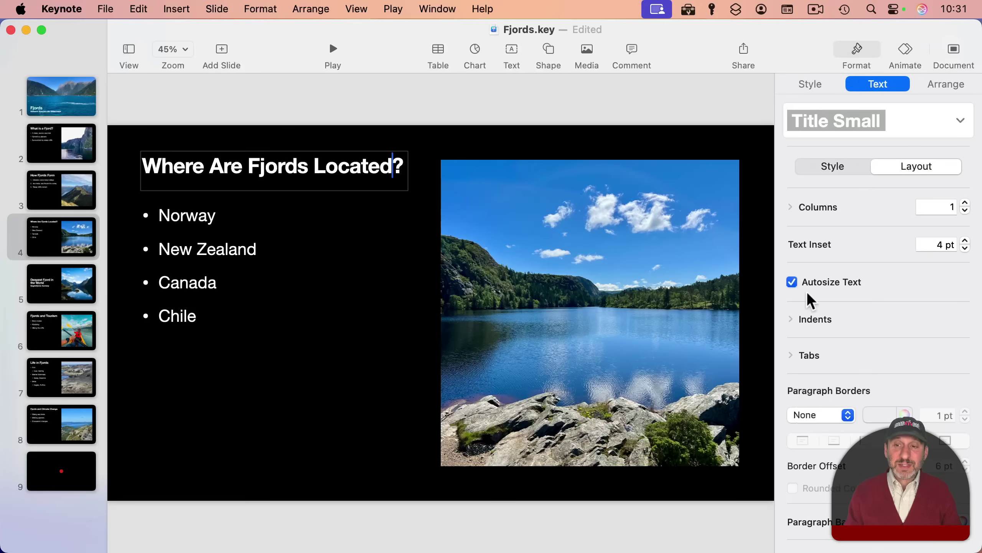
pyautogui.click(792, 282)
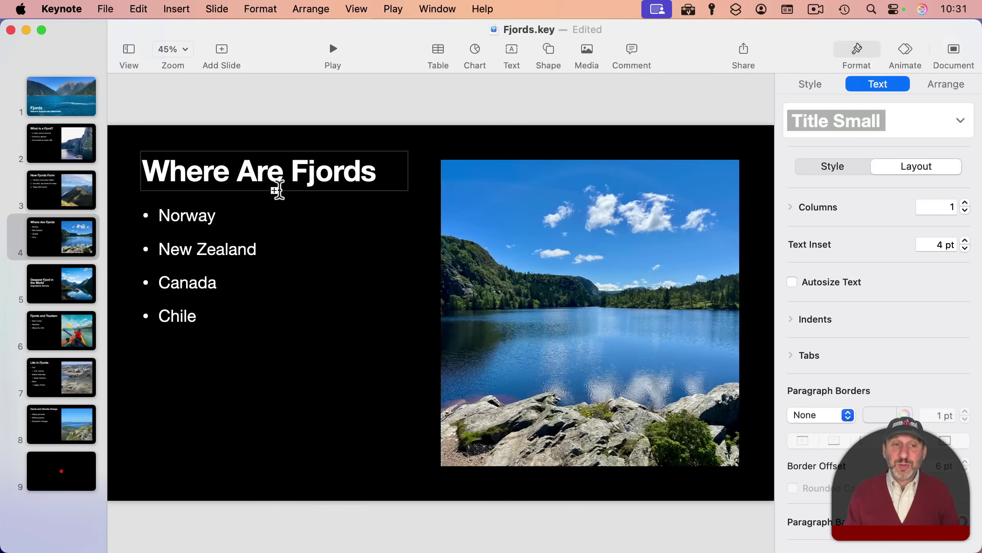
# Undo the taller title box and re-enable Autosize Text so the title fits one line
pyautogui.click(291, 208)
pyautogui.click(276, 190)
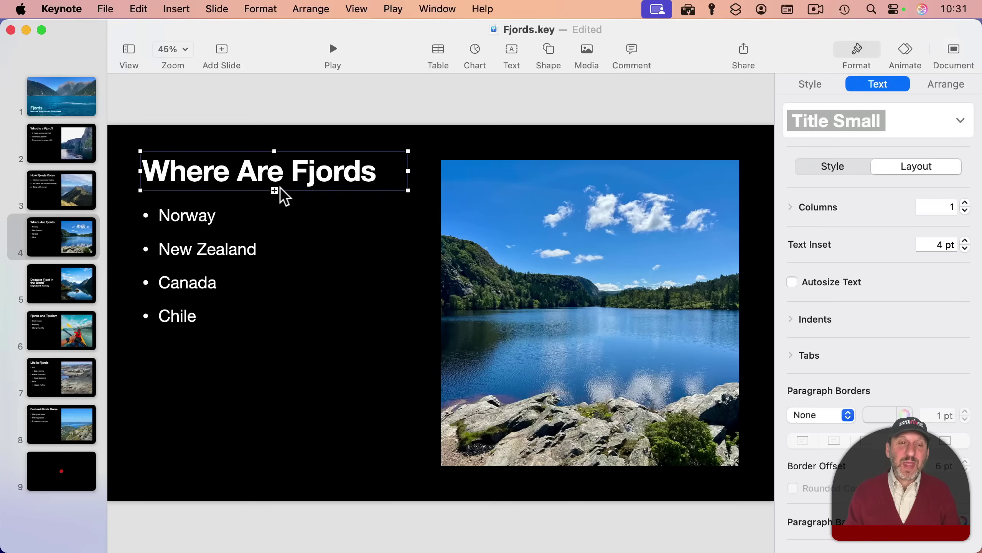
pyautogui.moveTo(273, 189); pyautogui.dragTo(269, 229)
pyautogui.press('super+z')
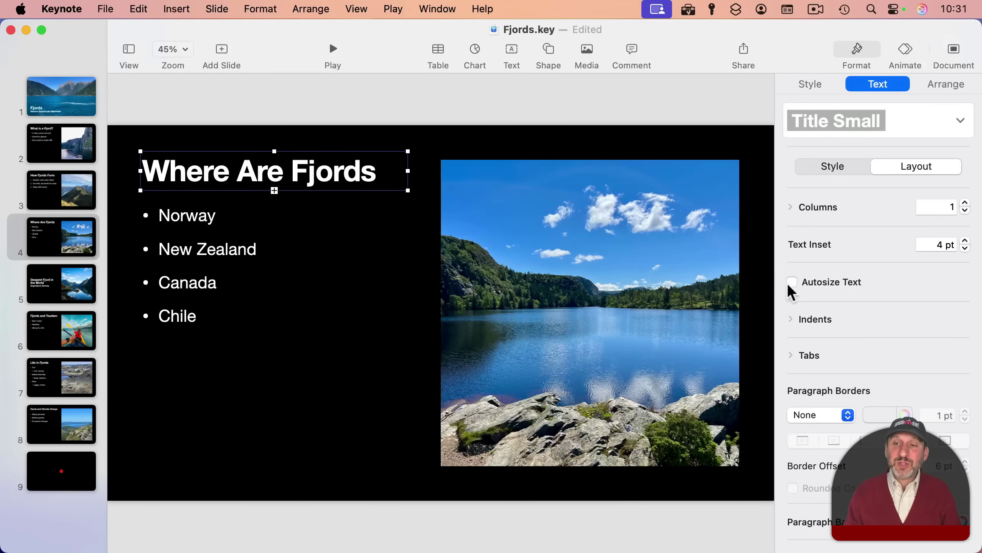
pyautogui.click(791, 283)
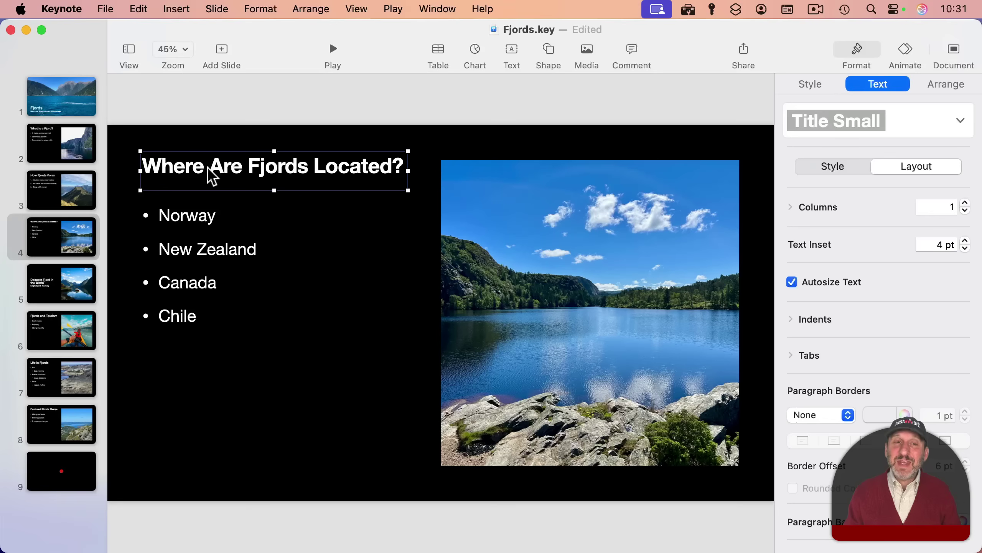
# Mark slides 5 and 6 as skipped with Slide > Skip Slide
pyautogui.click(197, 142)
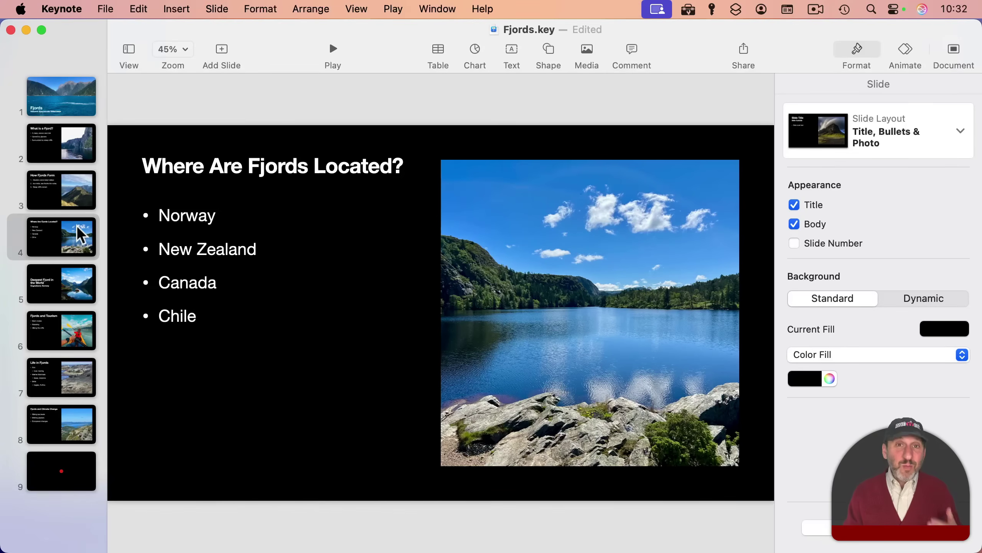
pyautogui.click(66, 287)
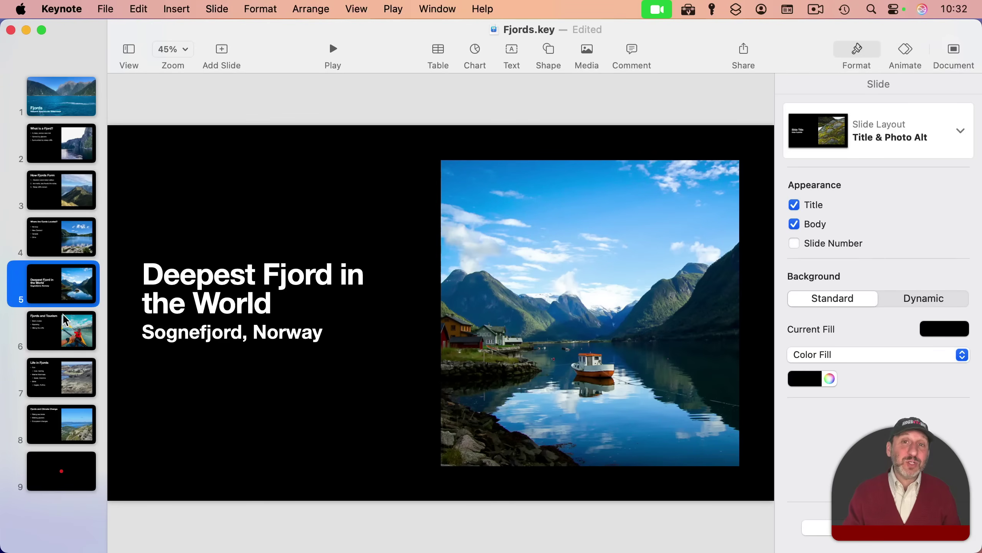
pyautogui.keyDown('shift'); pyautogui.click(52, 335); pyautogui.keyUp('shift')
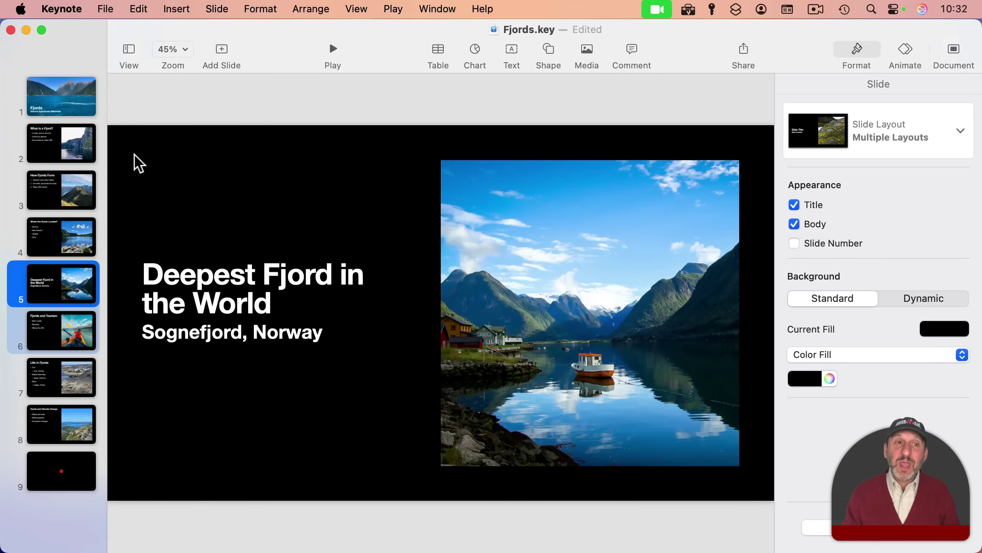
pyautogui.click(215, 9)
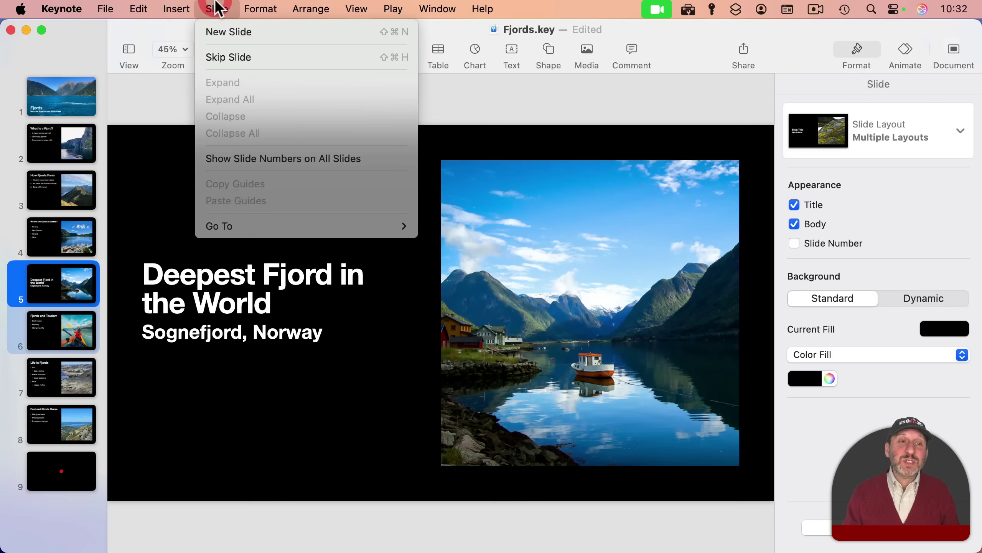
pyautogui.click(227, 62)
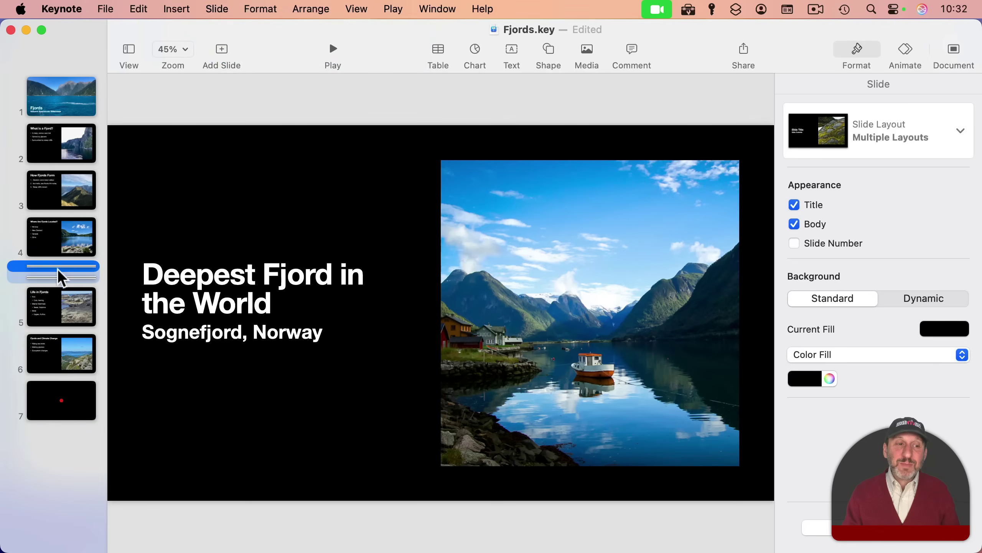
# Play the slideshow from slide 4 to confirm the skipped slides are bypassed
pyautogui.click(56, 244)
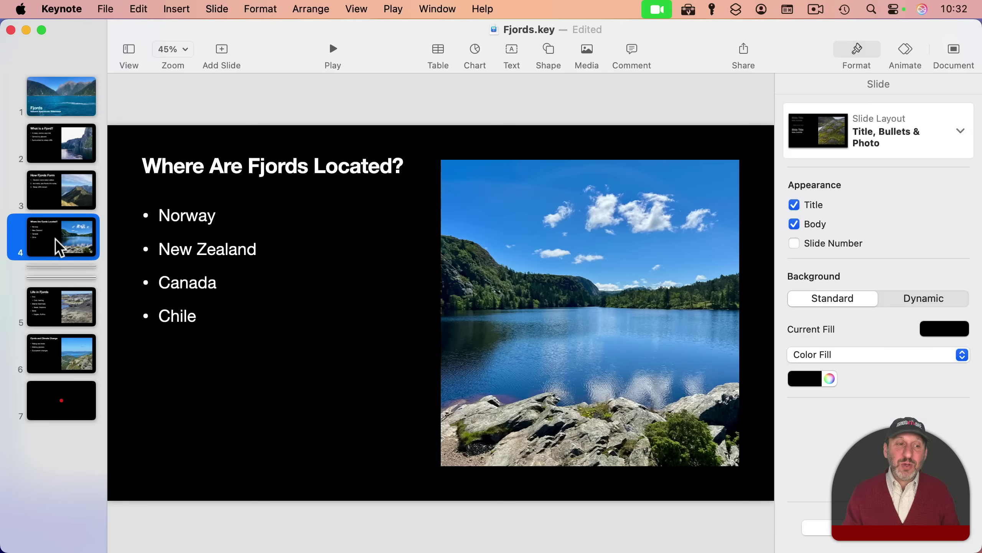
pyautogui.click(333, 54)
pyautogui.press('Right')
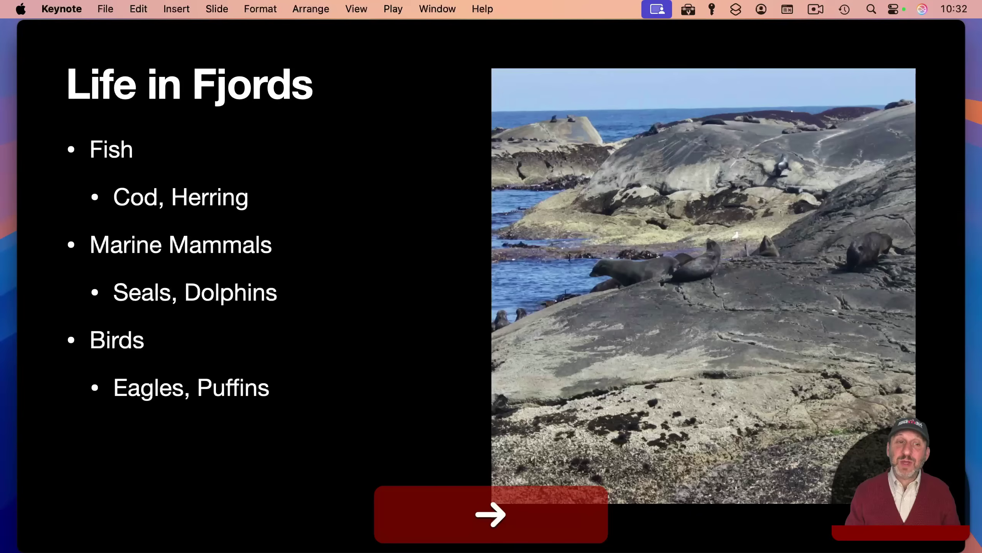
pyautogui.press('Escape')
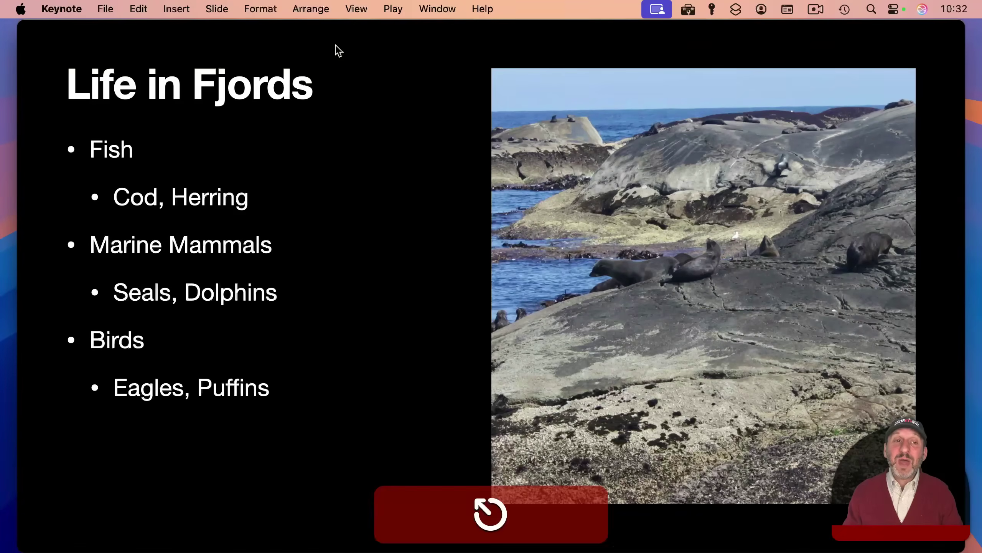
# Reselect both skipped slides and bring up the Slide menu
pyautogui.click(59, 266)
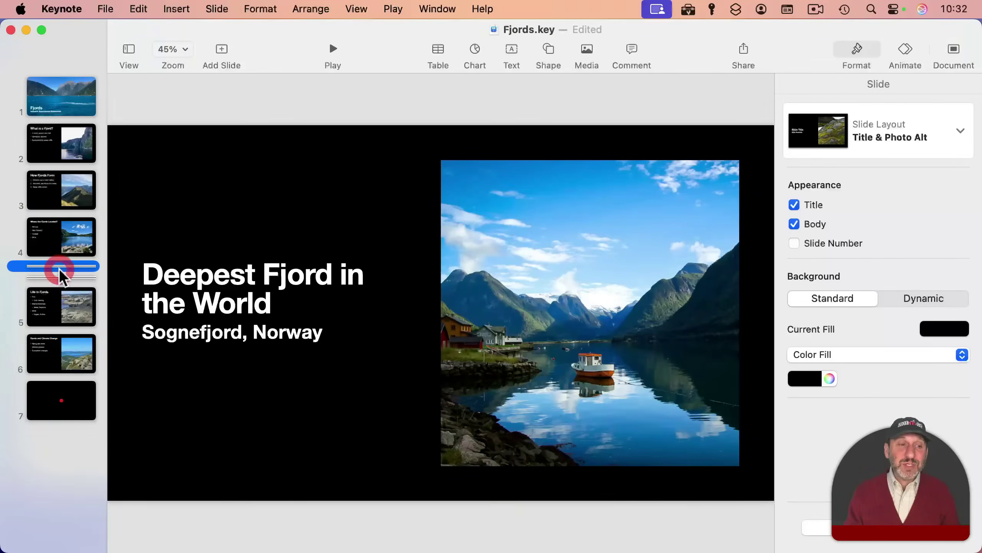
pyautogui.keyDown('shift'); pyautogui.click(59, 278); pyautogui.keyUp('shift')
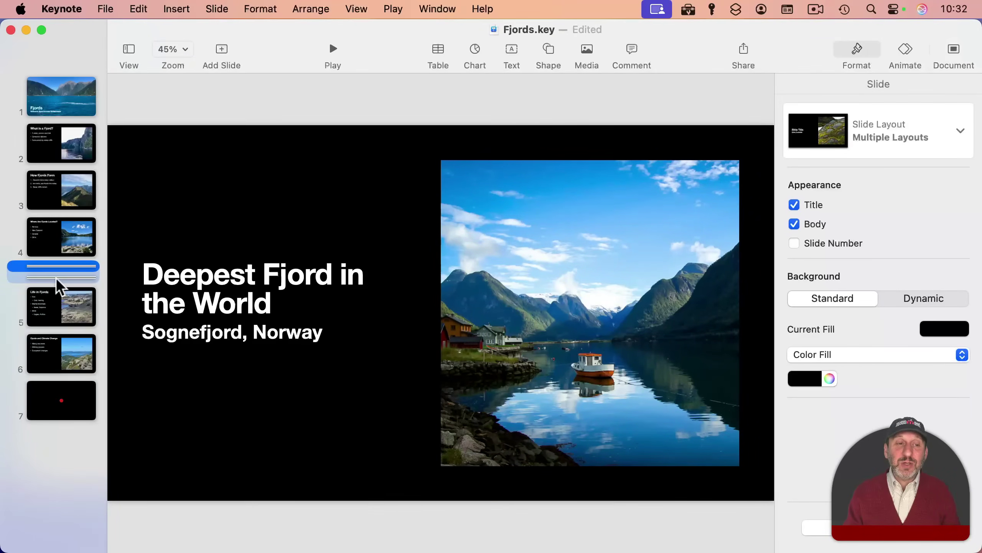
pyautogui.click(58, 277)
pyautogui.click(56, 268)
pyautogui.keyDown('shift'); pyautogui.click(58, 278); pyautogui.keyUp('shift')
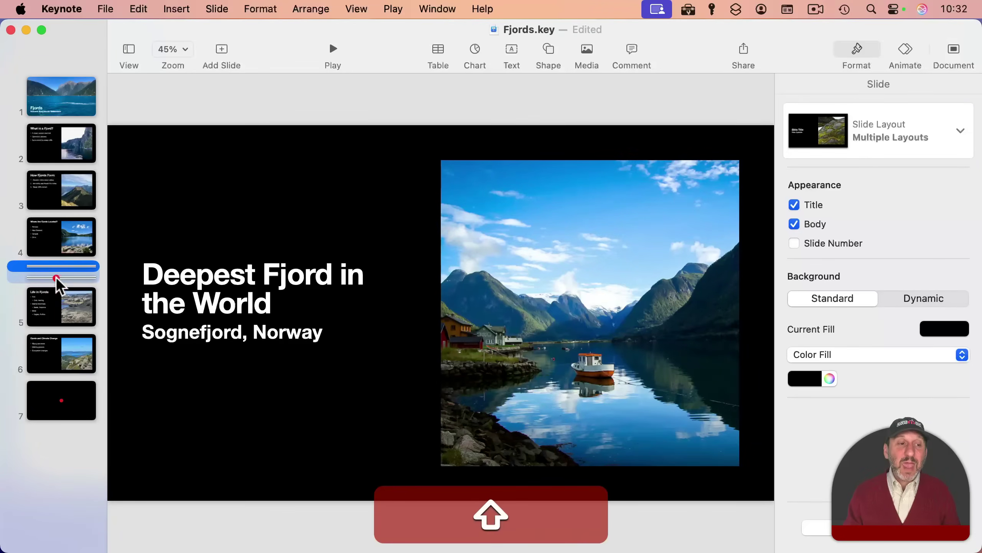
pyautogui.click(217, 9)
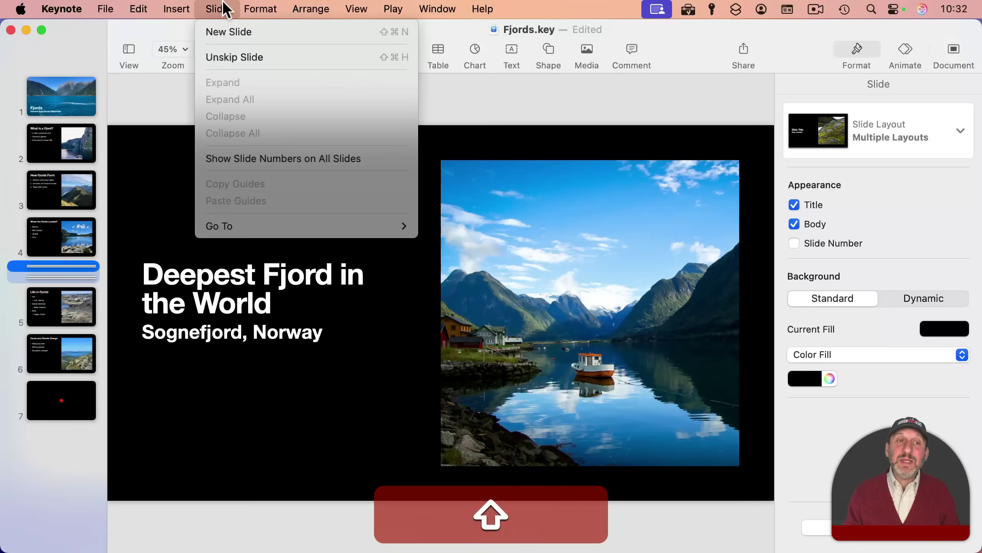
# Unskip 'Deepest Fjord in the World' and 'Fjords and Tourism' so they play again
pyautogui.click(259, 61)
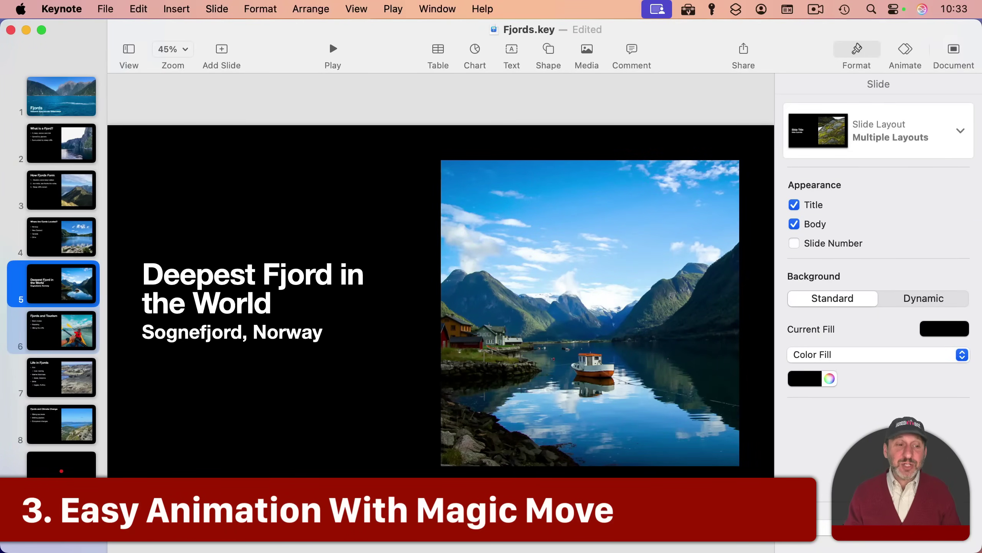
# Duplicate slide 9 and move the red dot on the copy to the upper right
pyautogui.click(22, 462)
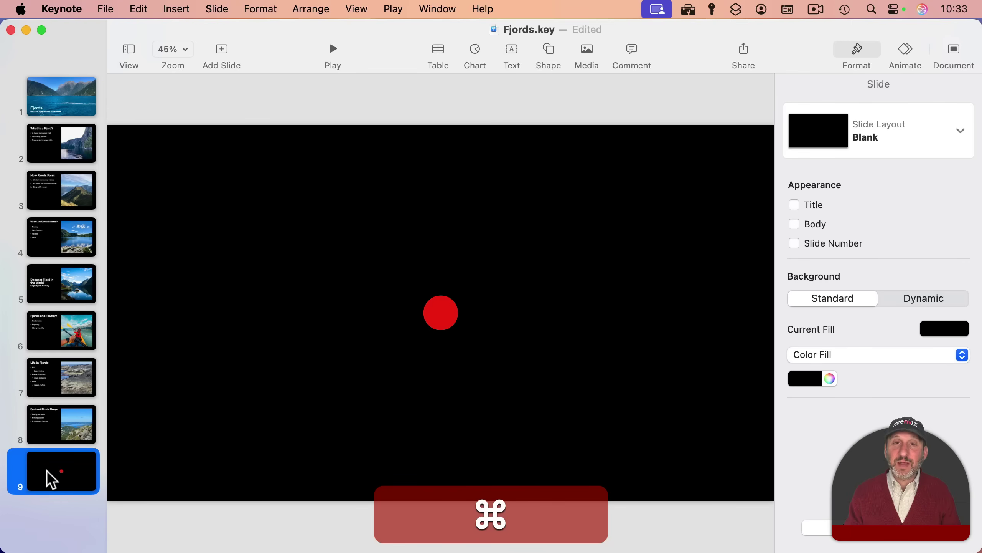
pyautogui.press('super+d')
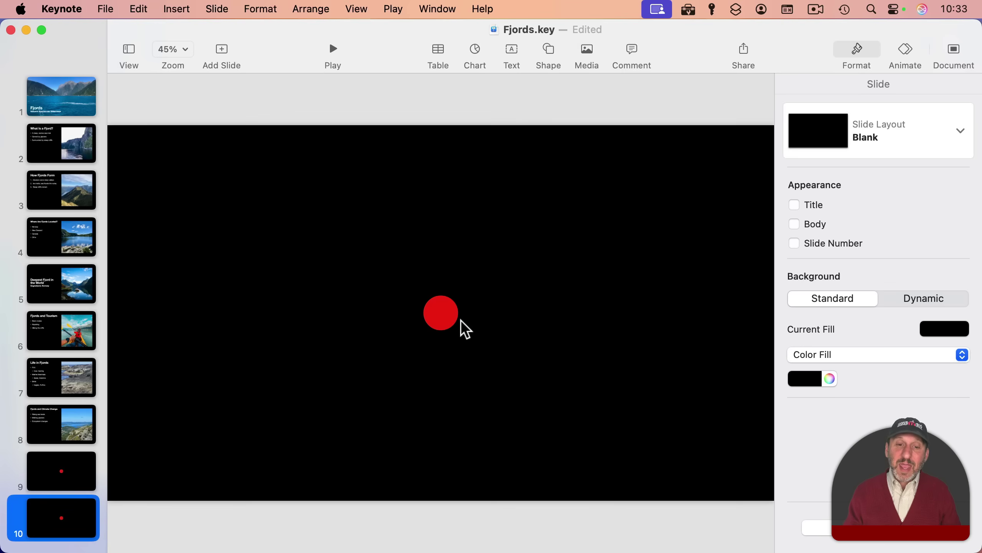
pyautogui.click(441, 315)
pyautogui.moveTo(444, 323); pyautogui.dragTo(629, 216)
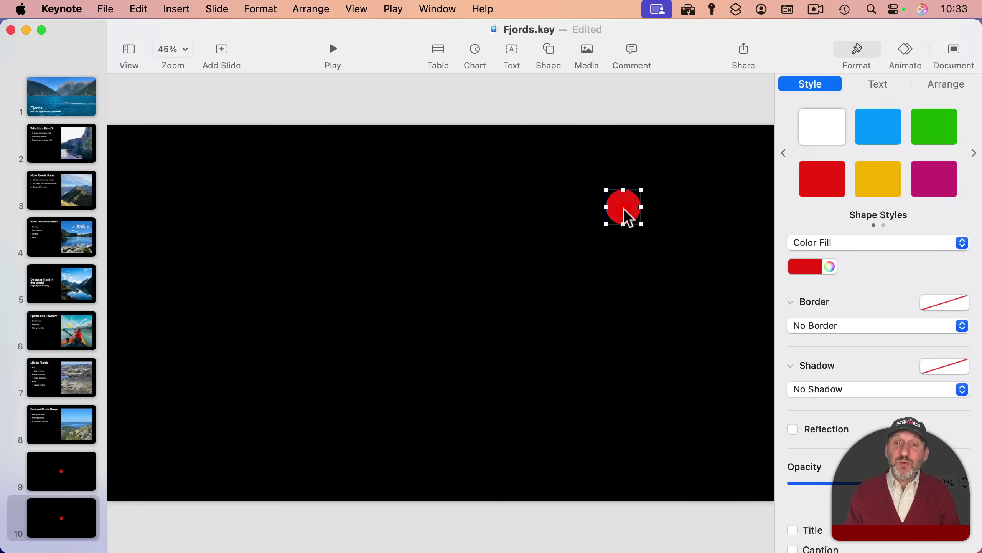
# Apply a Magic Move transition from slide 9 into slide 10
pyautogui.click(59, 469)
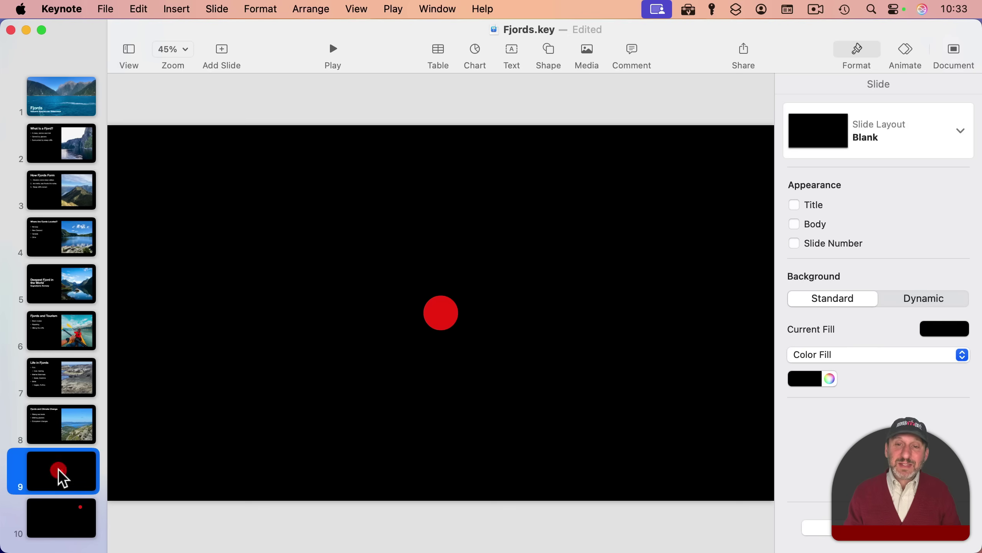
pyautogui.click(65, 519)
pyautogui.click(66, 479)
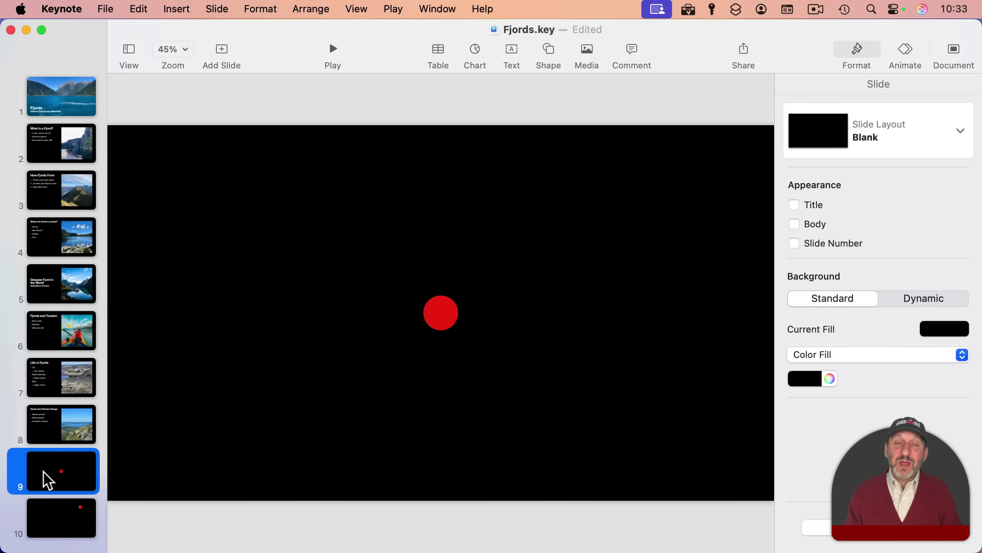
pyautogui.click(888, 50)
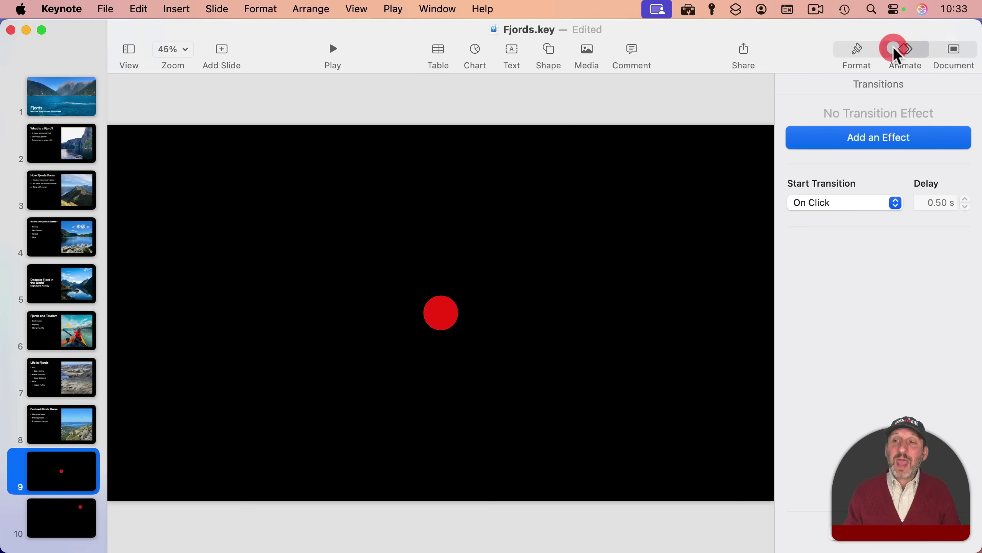
pyautogui.click(863, 137)
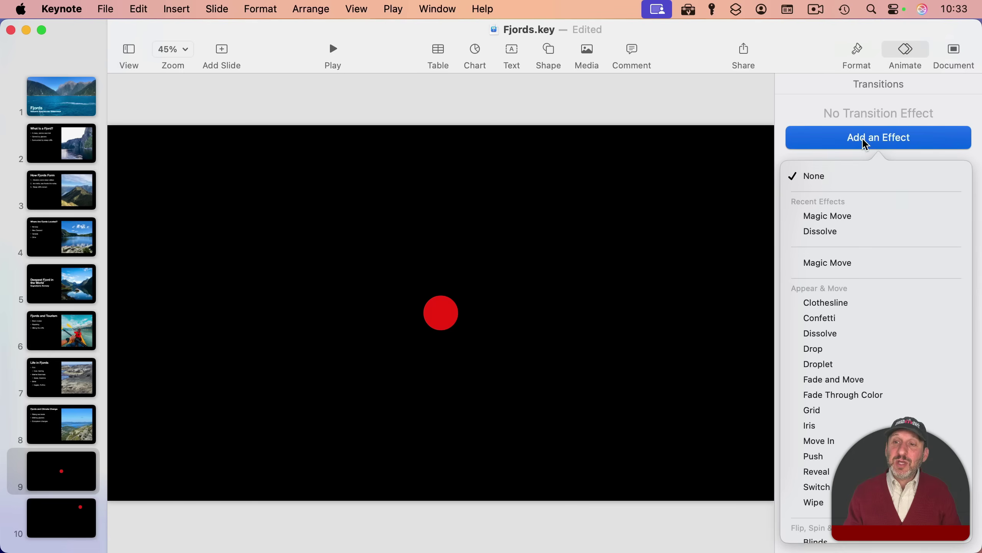
pyautogui.click(835, 211)
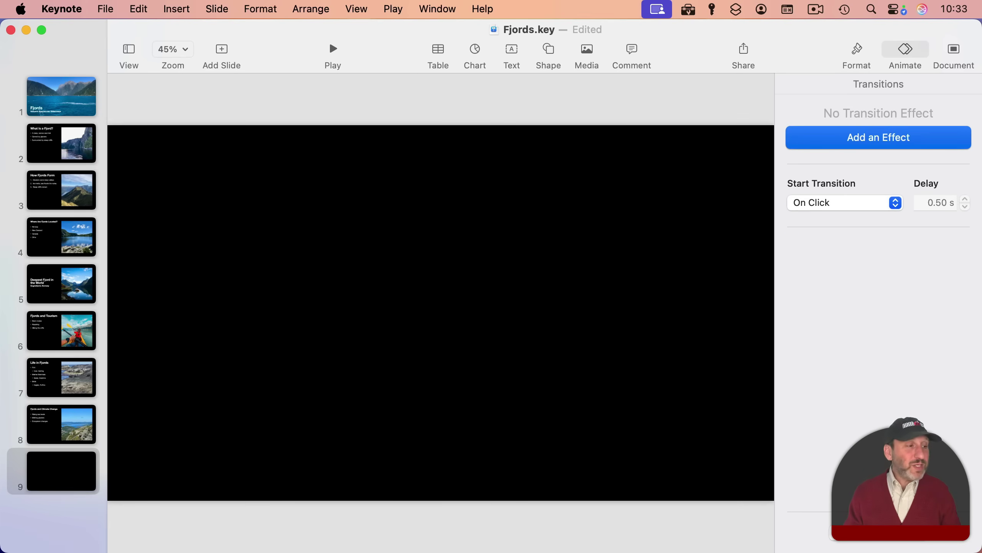
# Place the mountain photo on slide 9 and enlarge it well past the slide edges
pyautogui.moveTo(102, 191); pyautogui.dragTo(439, 263)
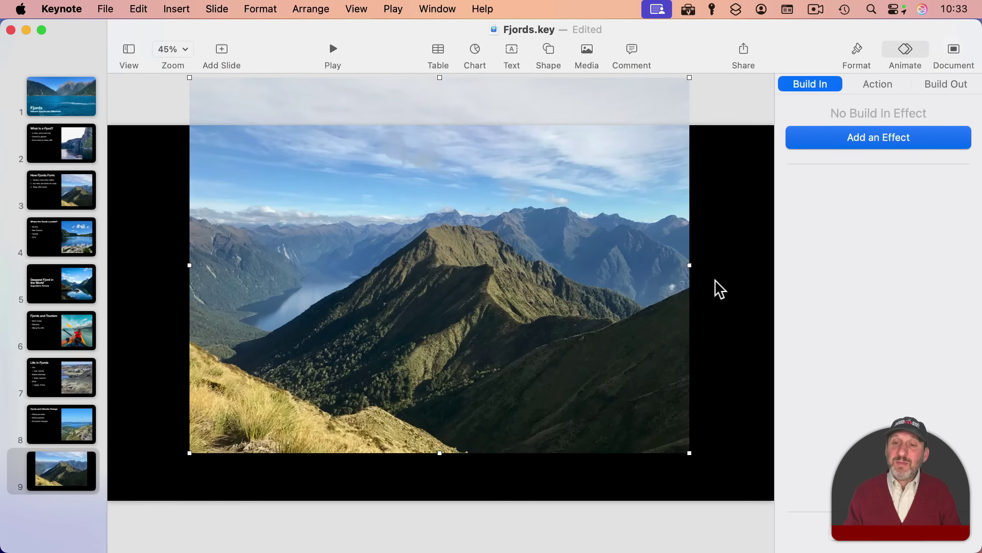
pyautogui.press('super+minus')
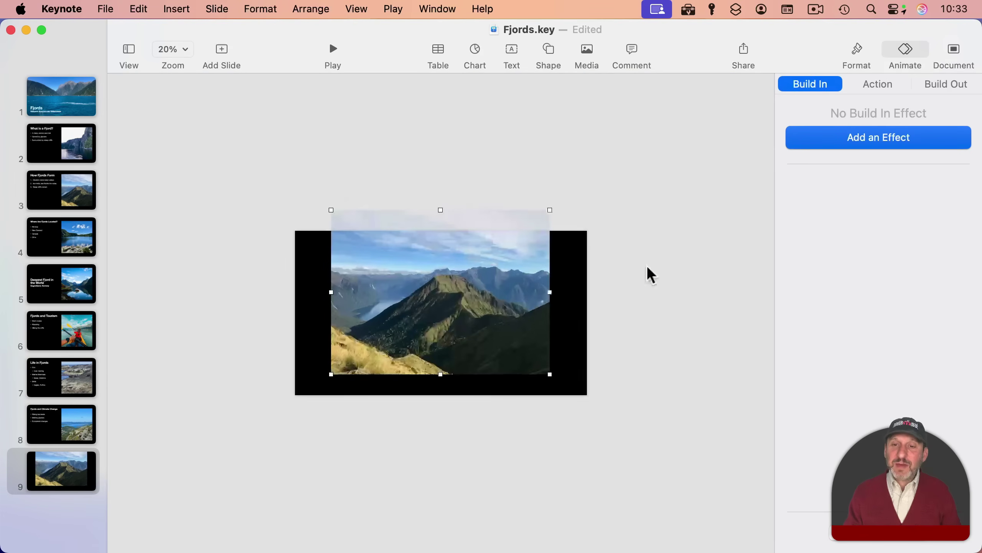
pyautogui.moveTo(552, 295); pyautogui.dragTo(909, 313)
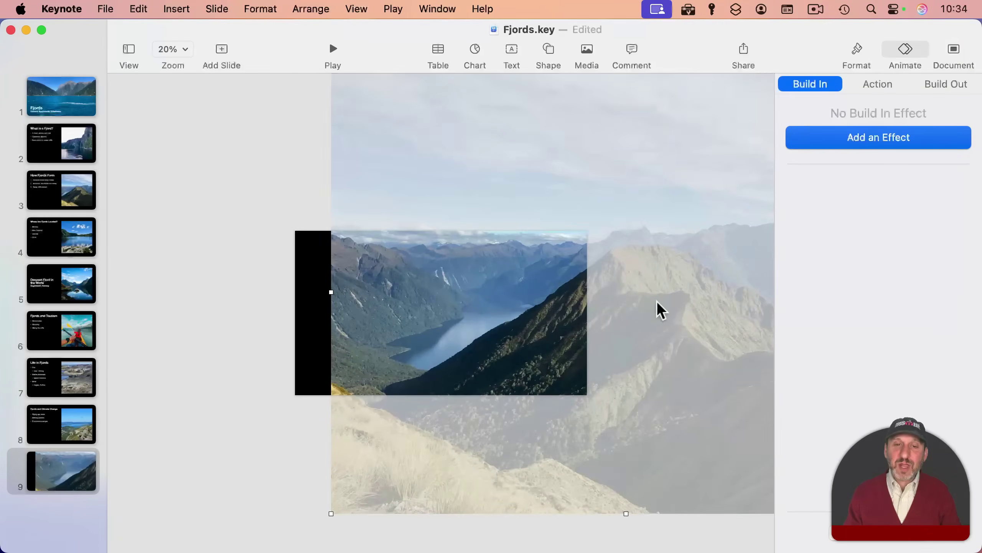
pyautogui.moveTo(658, 309); pyautogui.dragTo(586, 314)
# Duplicate slide 9 and shift the photo left on the new slide 10
pyautogui.click(45, 466)
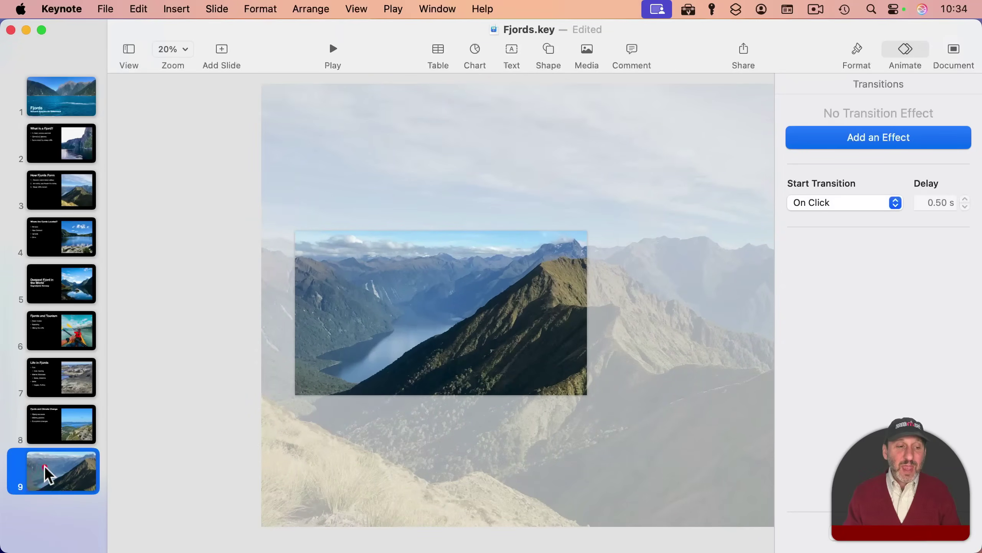
pyautogui.press('super+d')
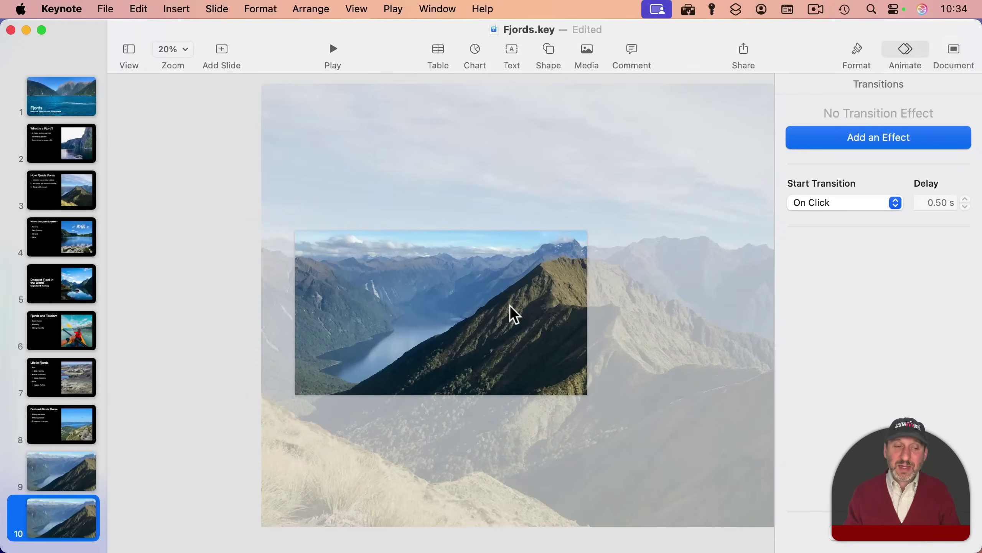
pyautogui.moveTo(510, 305); pyautogui.dragTo(251, 313)
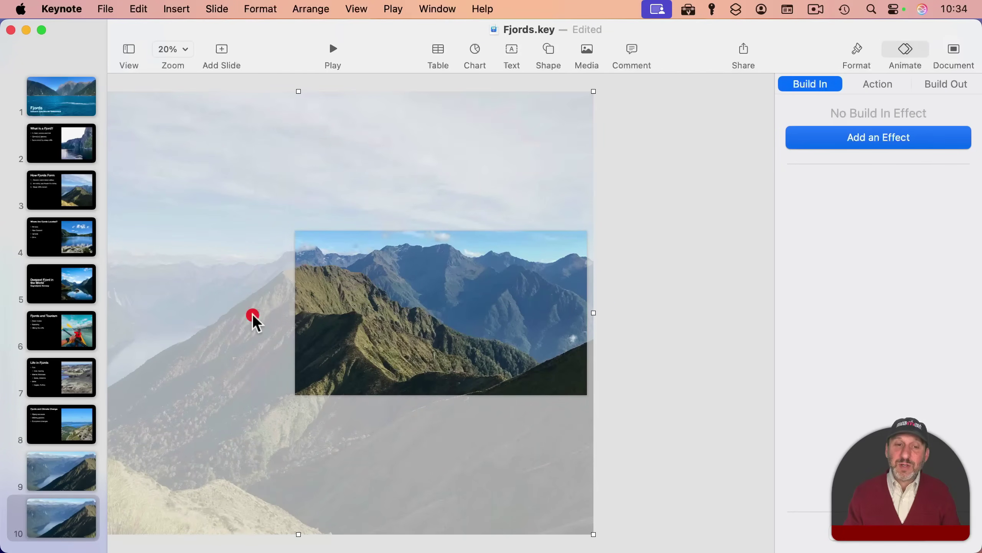
# Give slide 9 a 4.75 s Magic Move with Acceleration None, then play the pan
pyautogui.click(63, 460)
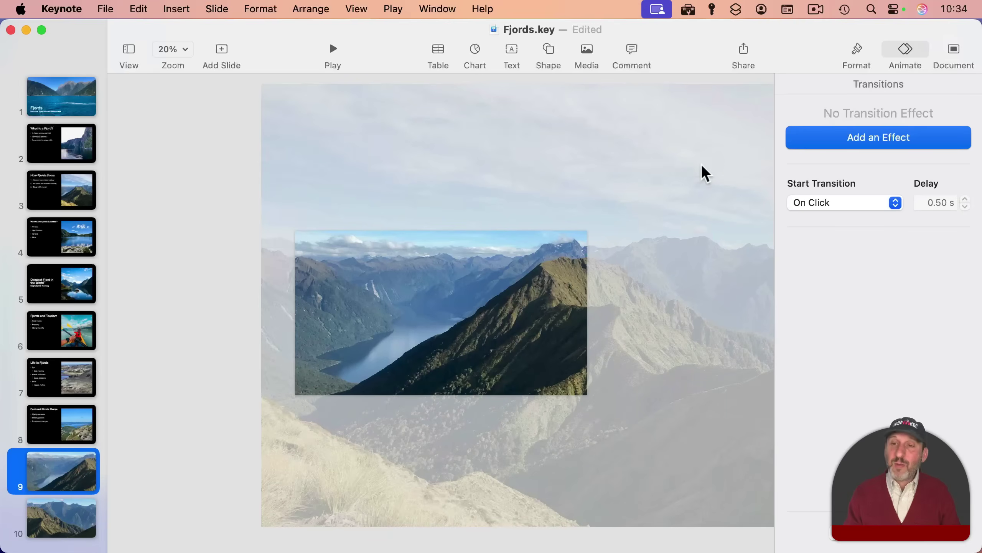
pyautogui.click(863, 137)
pyautogui.click(831, 215)
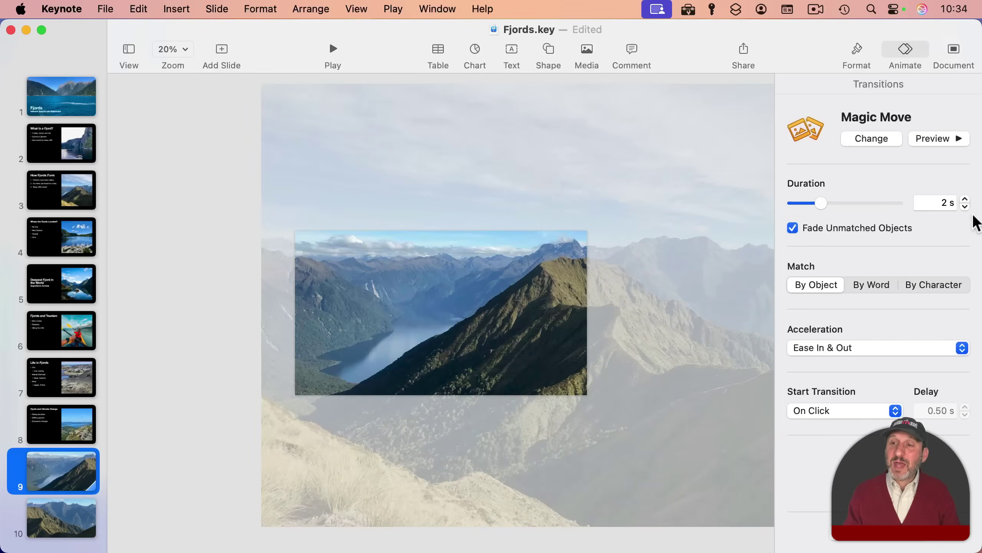
pyautogui.click(965, 199)
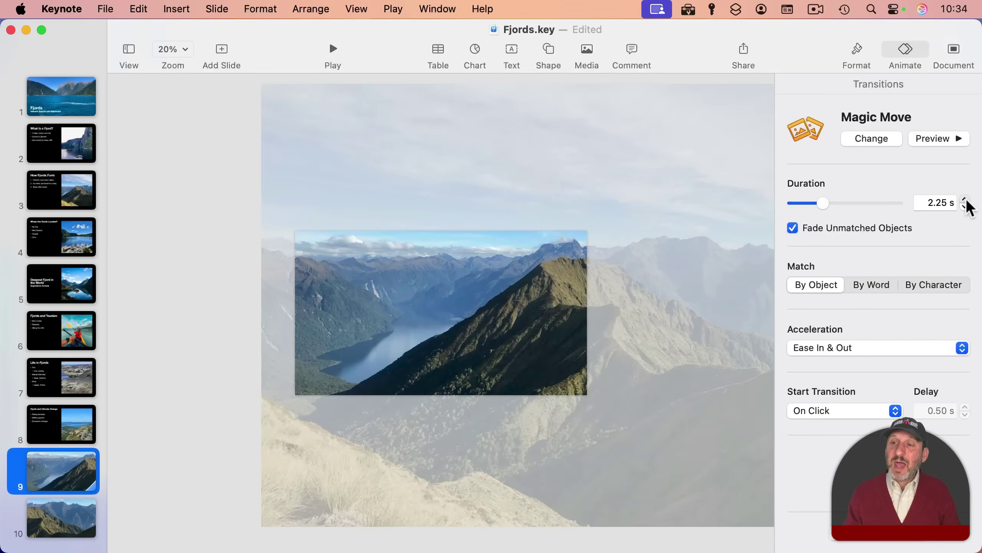
pyautogui.click(966, 198)
pyautogui.click(966, 198)
pyautogui.click(965, 198)
pyautogui.click(966, 199)
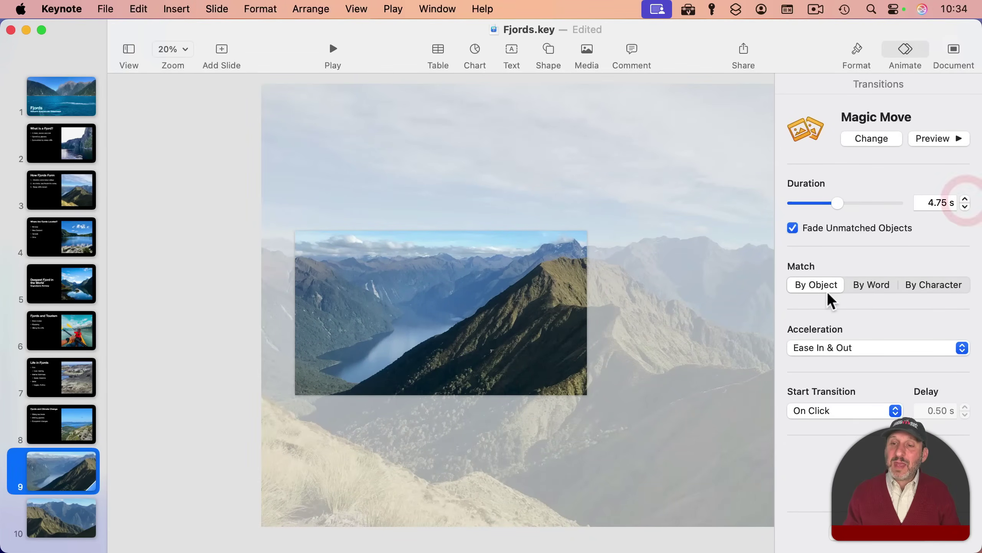
pyautogui.click(809, 346)
pyautogui.click(806, 346)
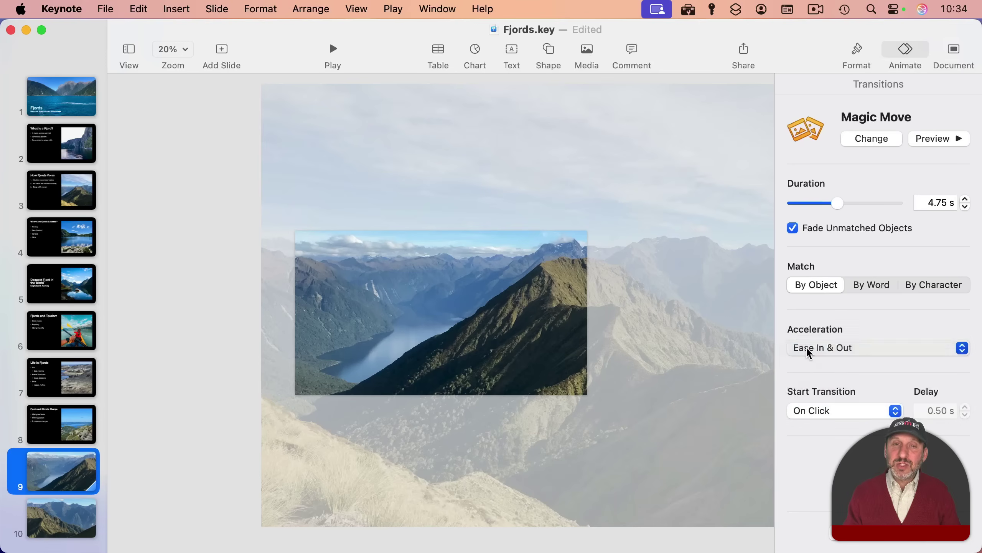
pyautogui.click(334, 47)
pyautogui.press('space')
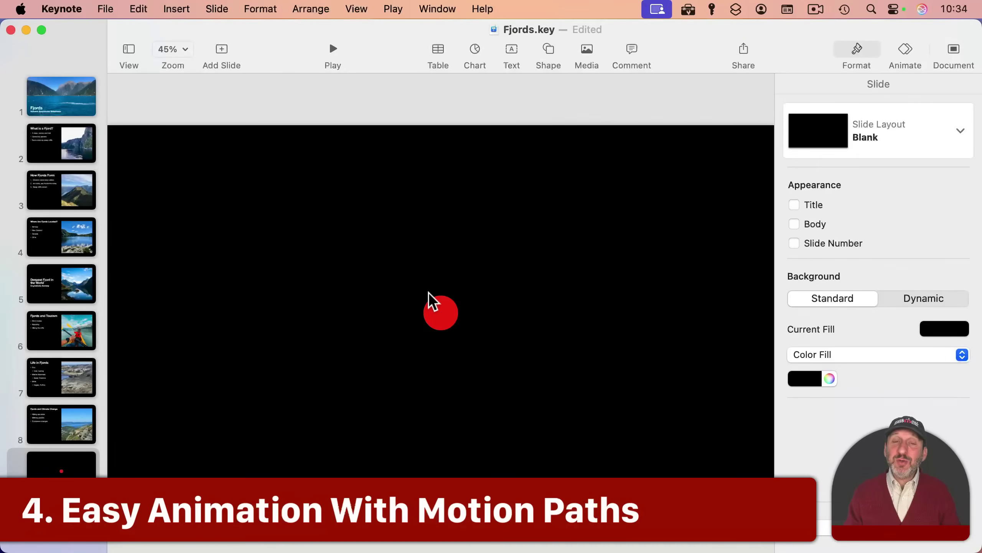
# Move the red circle lower left and draw an open four-point pen line above it
pyautogui.moveTo(441, 301); pyautogui.dragTo(381, 320)
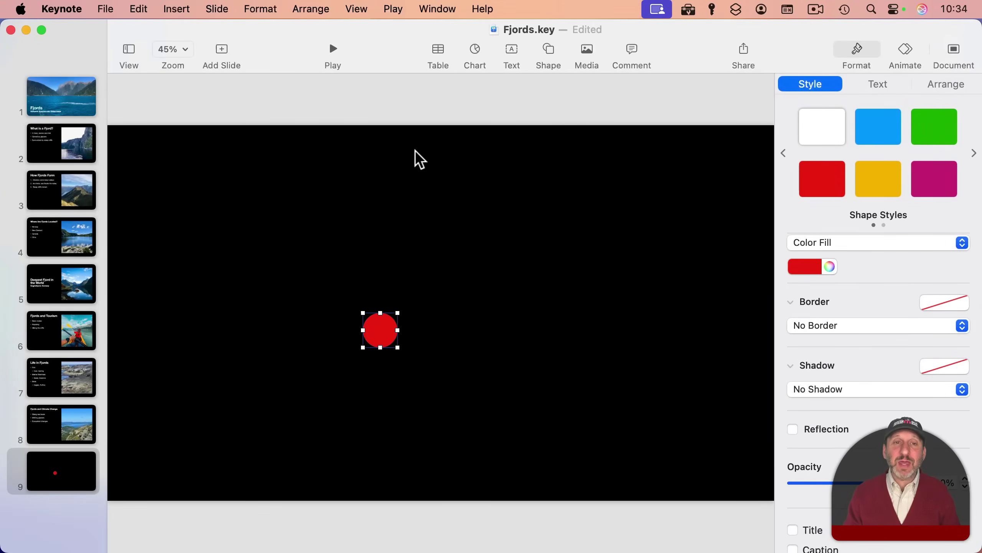
pyautogui.click(546, 45)
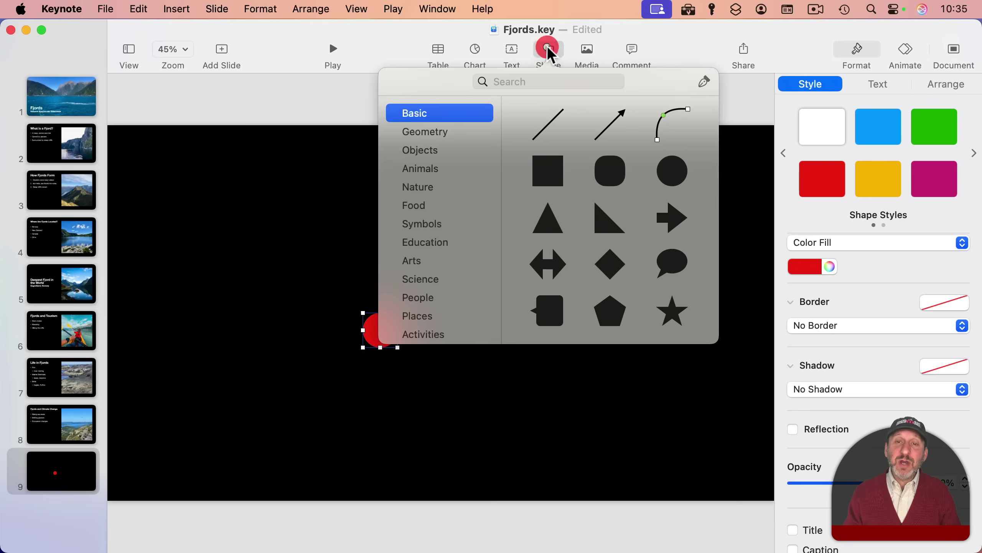
pyautogui.click(701, 82)
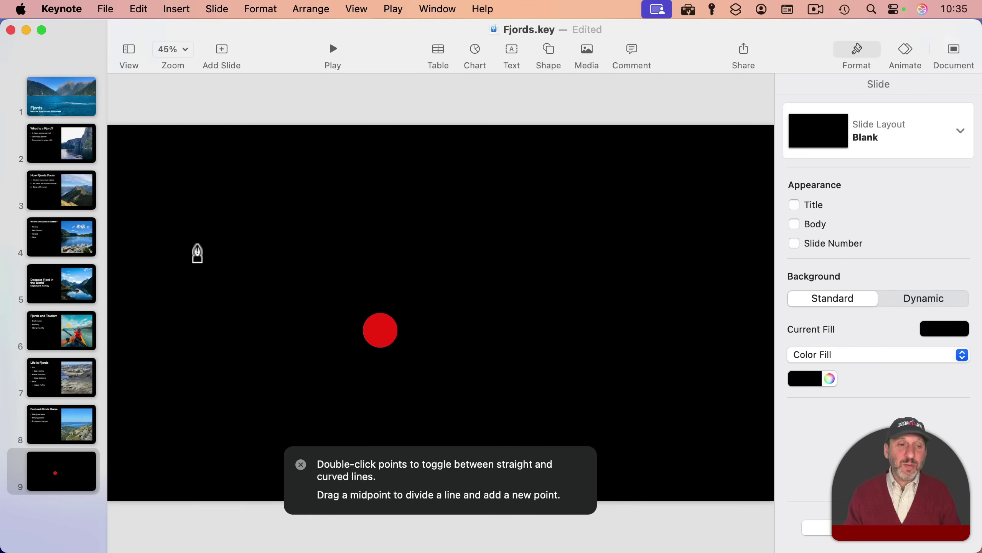
pyautogui.click(197, 244)
pyautogui.click(421, 211)
pyautogui.click(635, 253)
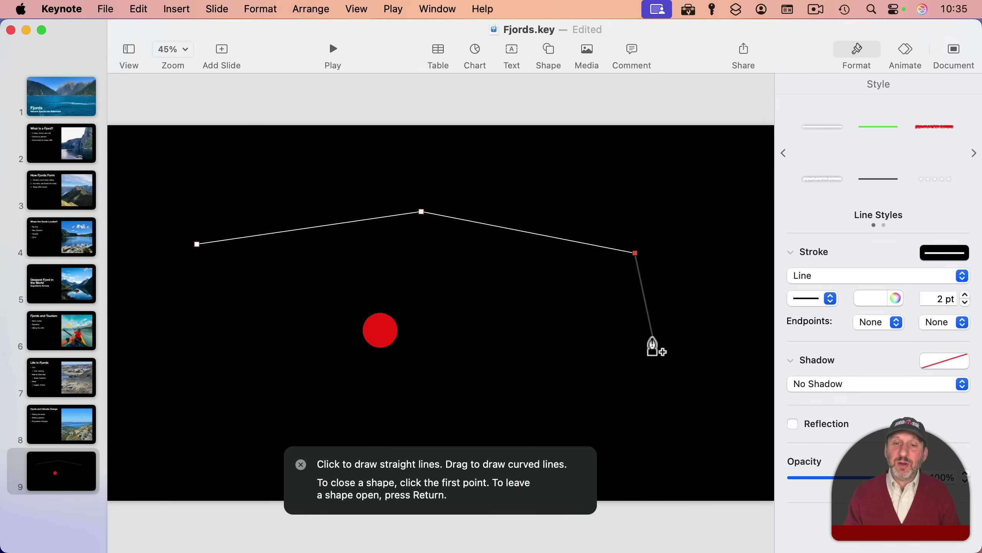
pyautogui.click(653, 338)
pyautogui.press('Escape')
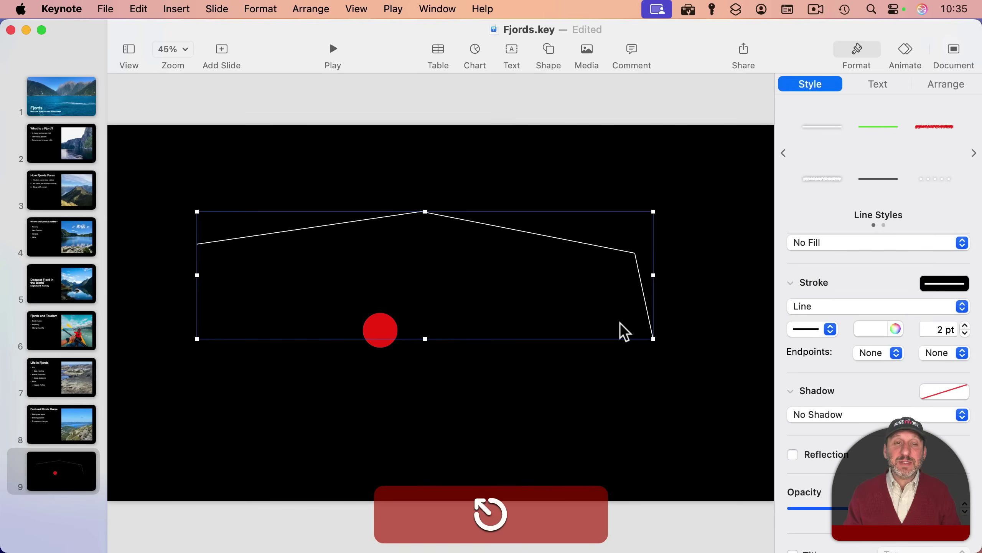
# Bend the line's segments into smooth waves by dragging its points
pyautogui.doubleClick(431, 213)
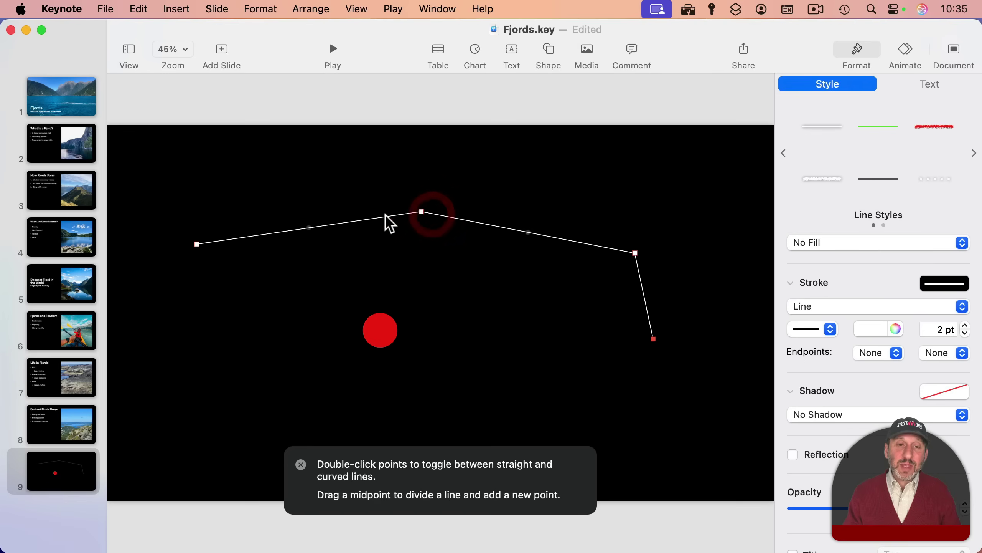
pyautogui.moveTo(423, 213); pyautogui.dragTo(423, 202)
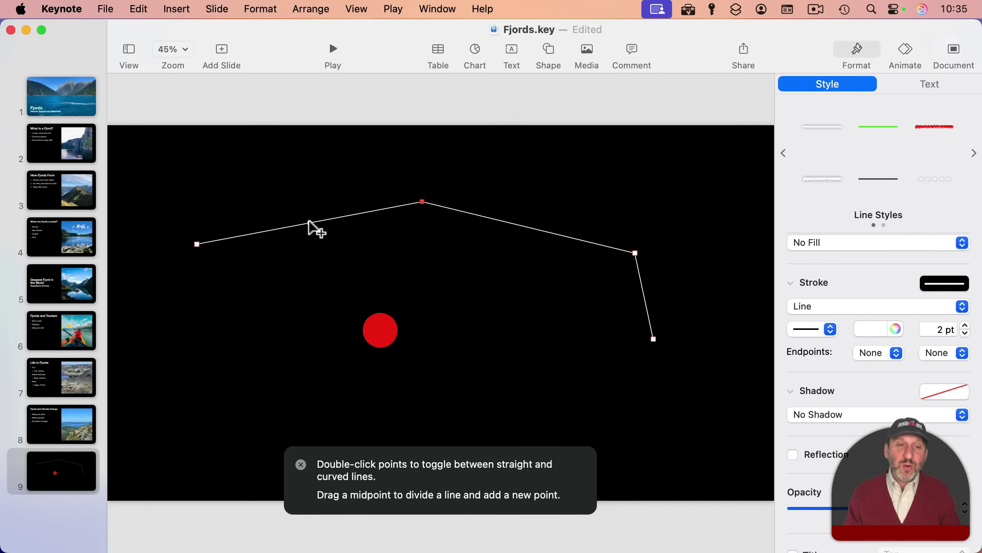
pyautogui.moveTo(309, 223); pyautogui.dragTo(292, 190)
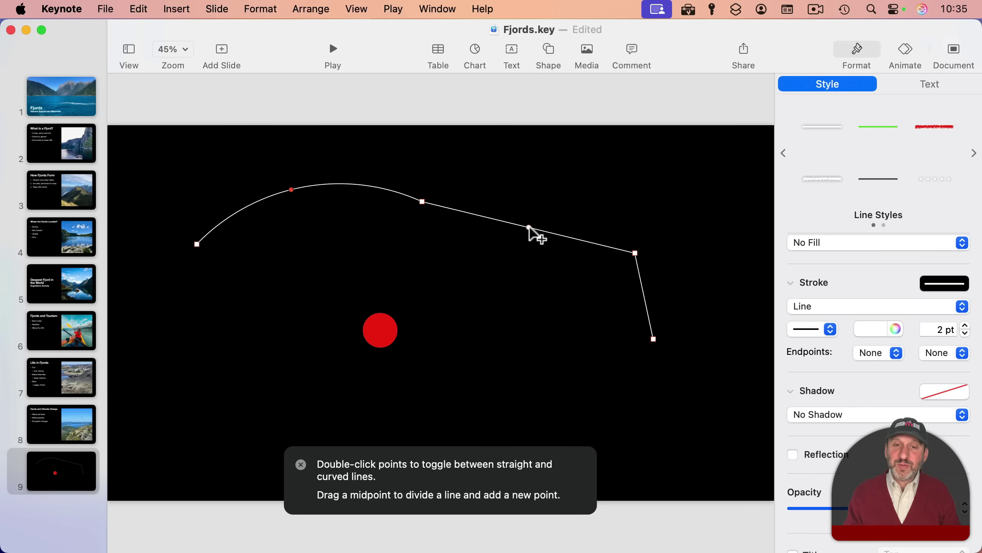
pyautogui.moveTo(529, 228); pyautogui.dragTo(520, 270)
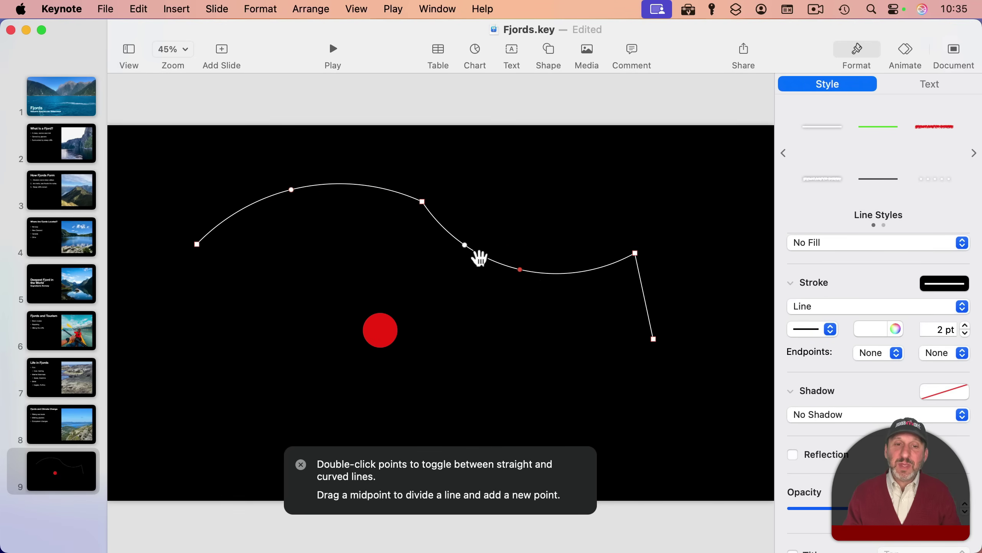
# Make the wavy line the red circle's motion path and play the slideshow
pyautogui.click(372, 187)
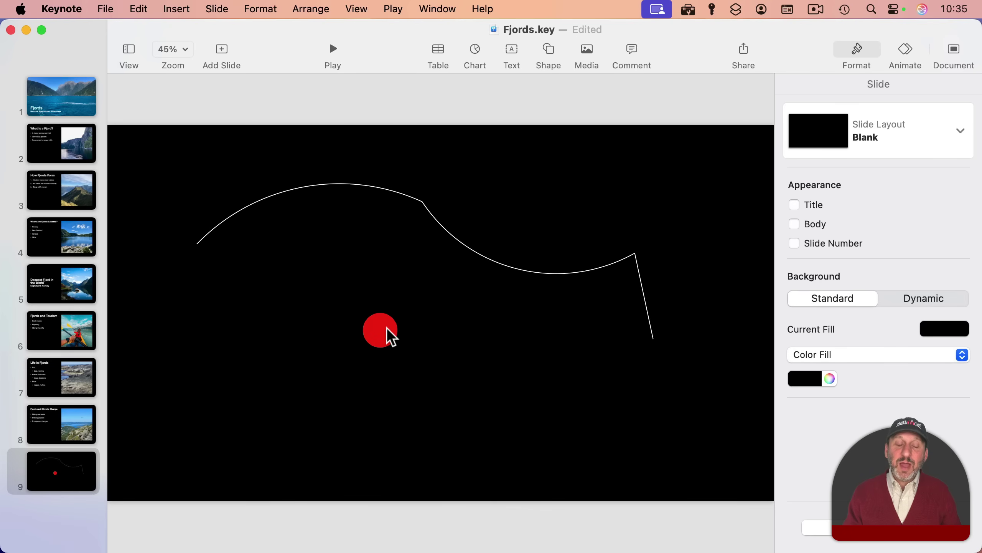
pyautogui.click(386, 328)
pyautogui.keyDown('shift'); pyautogui.click(388, 189); pyautogui.keyUp('shift')
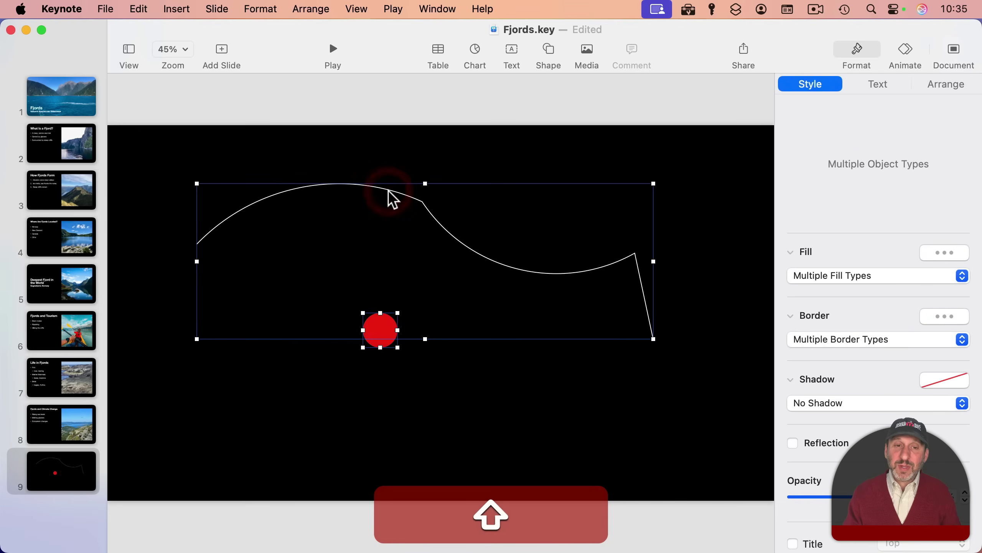
pyautogui.click(249, 9)
pyautogui.moveTo(282, 111)
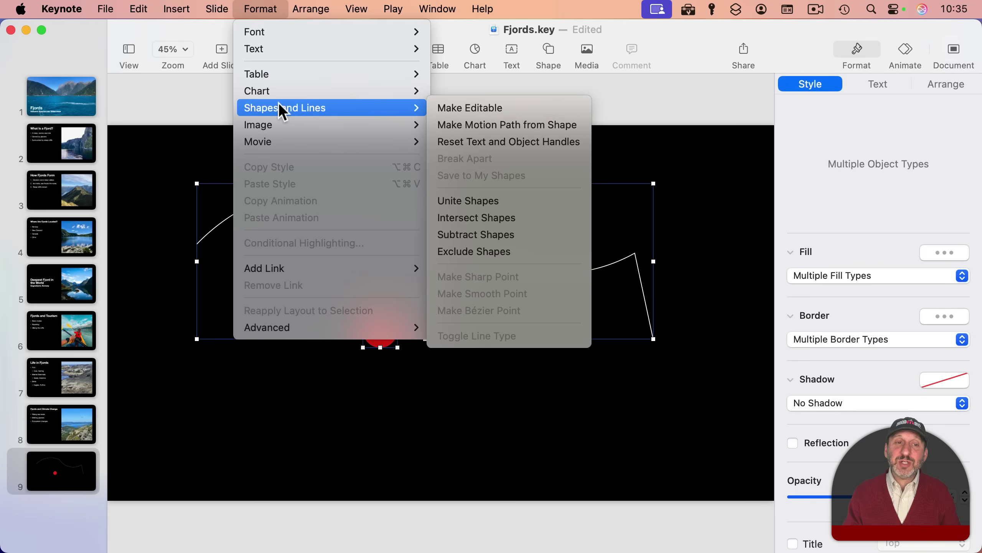
pyautogui.click(449, 127)
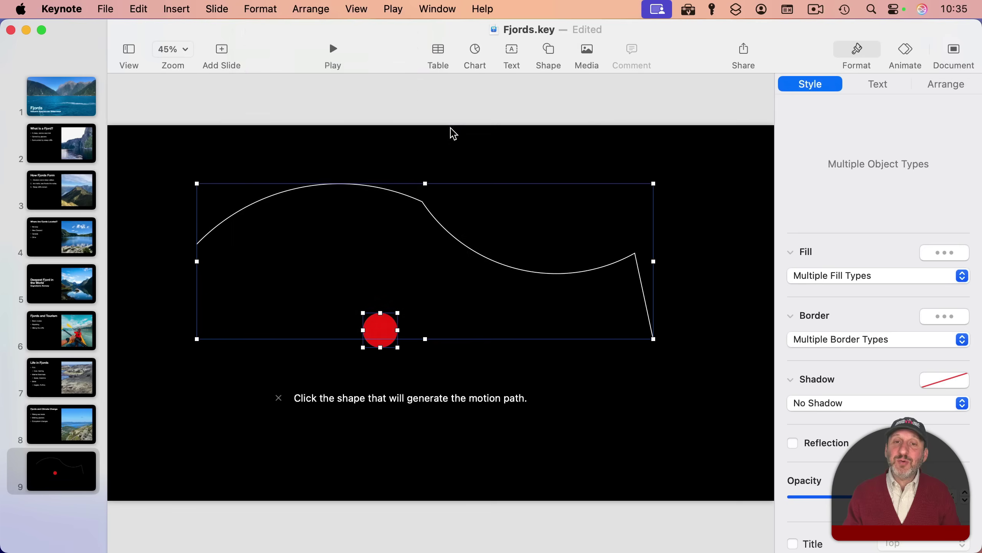
pyautogui.click(377, 193)
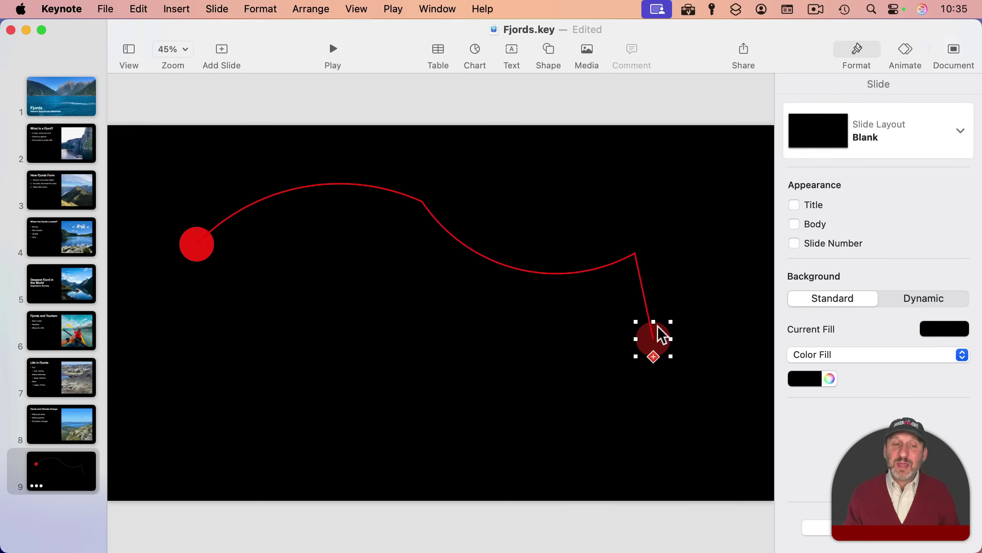
pyautogui.click(333, 49)
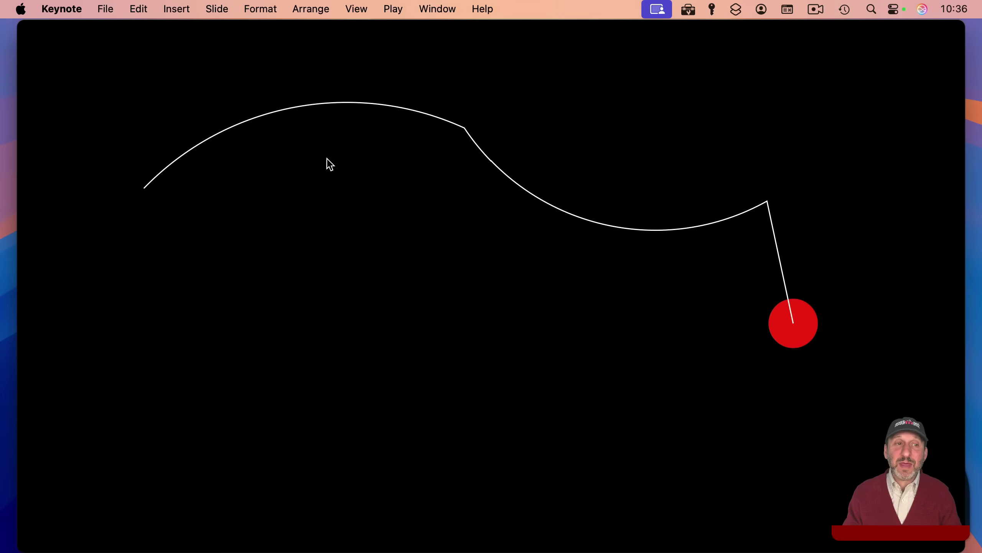
# Set the path line's stroke to black, send it to back, and replay the show
pyautogui.press('Escape')
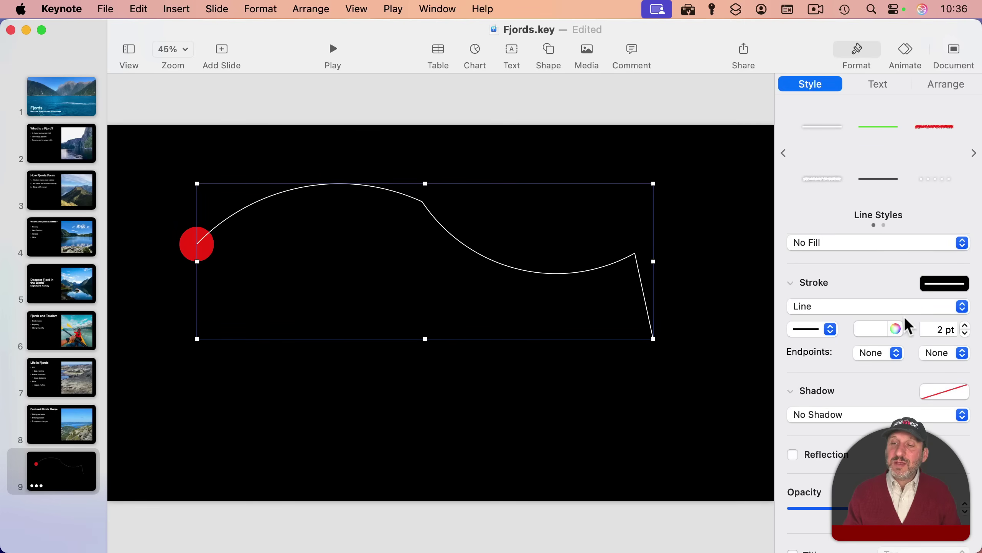
pyautogui.click(875, 329)
pyautogui.click(944, 429)
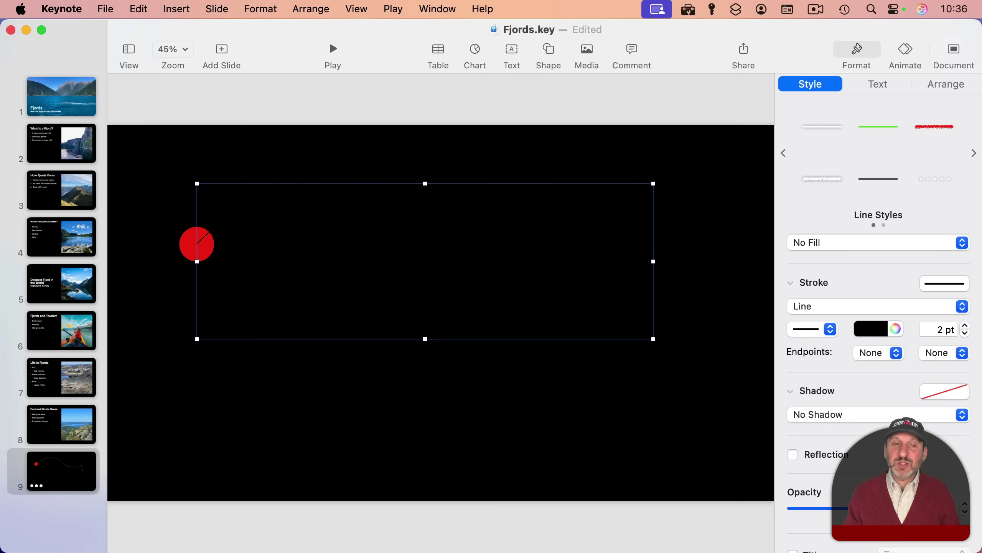
pyautogui.click(311, 9)
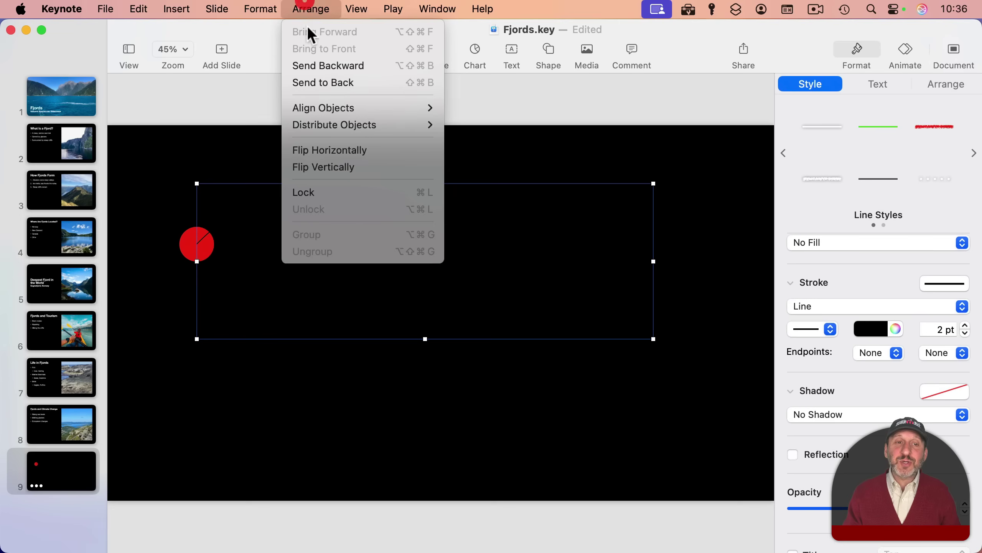
pyautogui.click(320, 84)
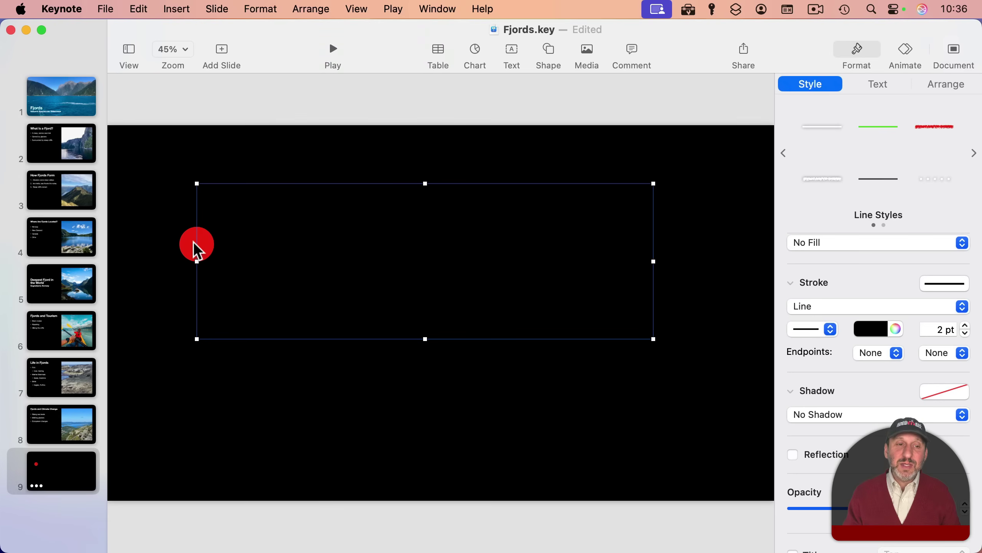
pyautogui.click(334, 50)
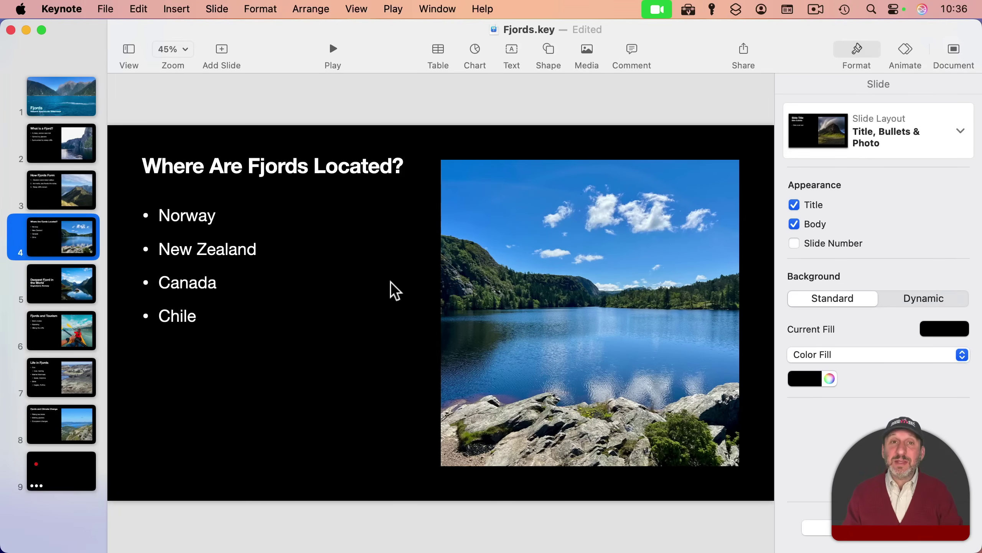
# Insert a rounded square at the lower left, widen it, and label it 'Skip To End'
pyautogui.click(547, 51)
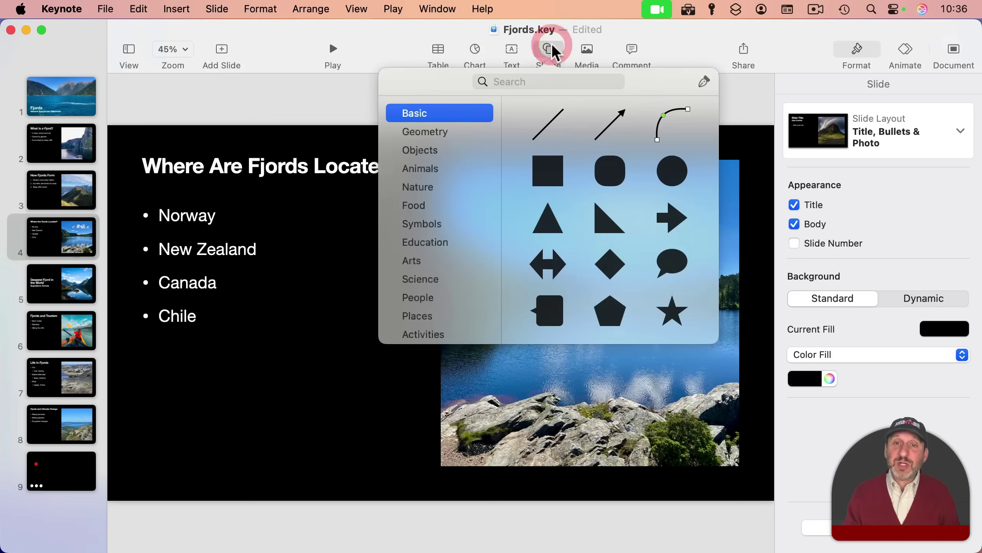
pyautogui.click(612, 171)
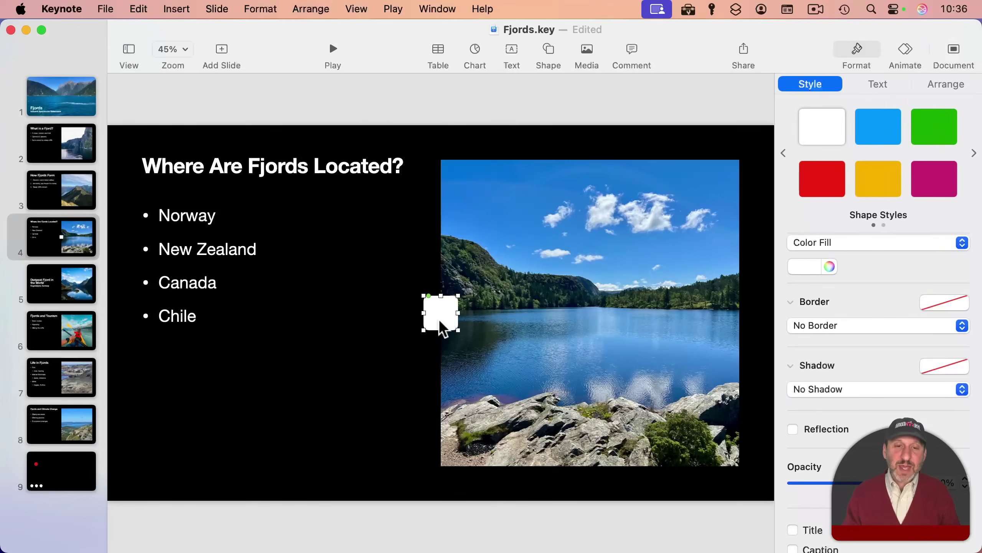
pyautogui.moveTo(441, 327); pyautogui.dragTo(258, 458)
pyautogui.click(190, 459)
pyautogui.write('Ski')
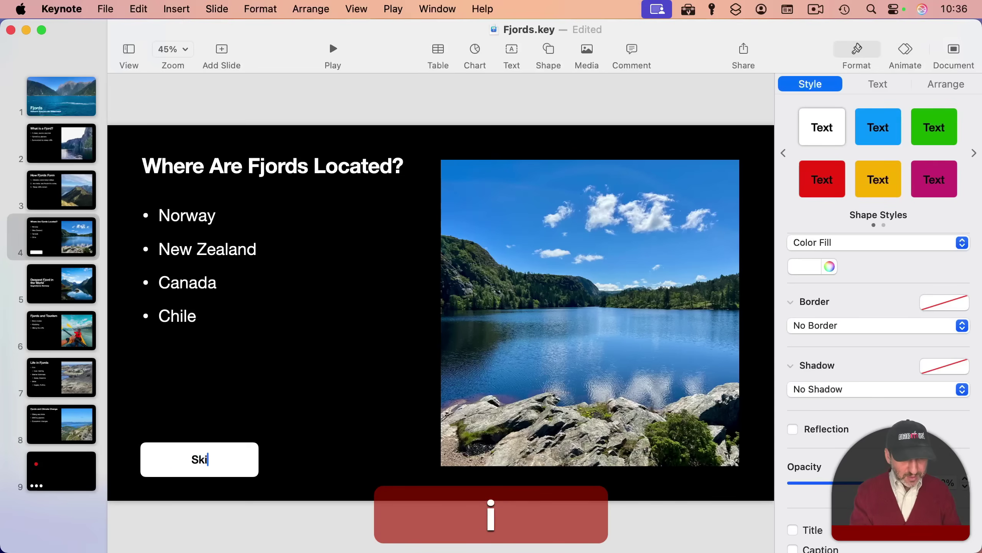
pyautogui.write('p To End')
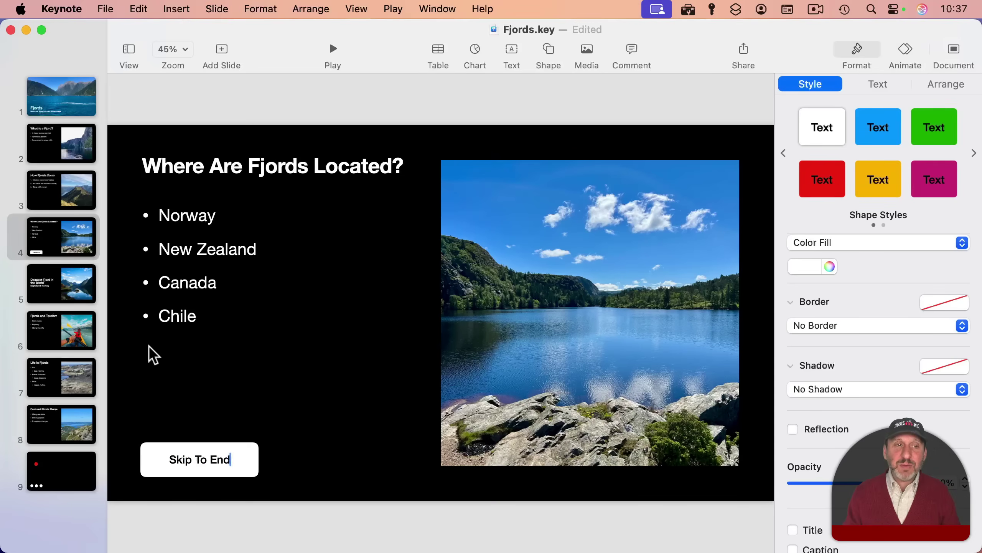
pyautogui.click(303, 451)
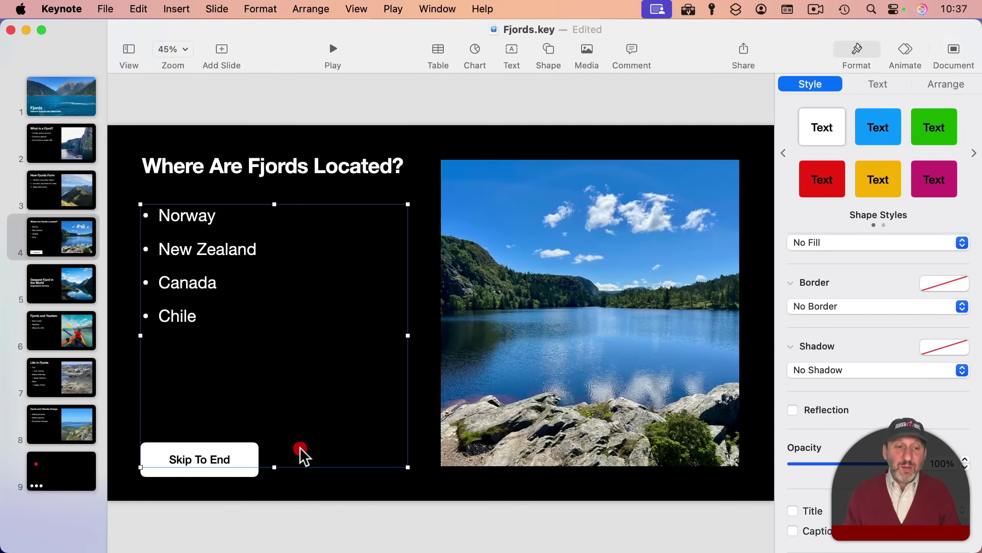
pyautogui.click(209, 466)
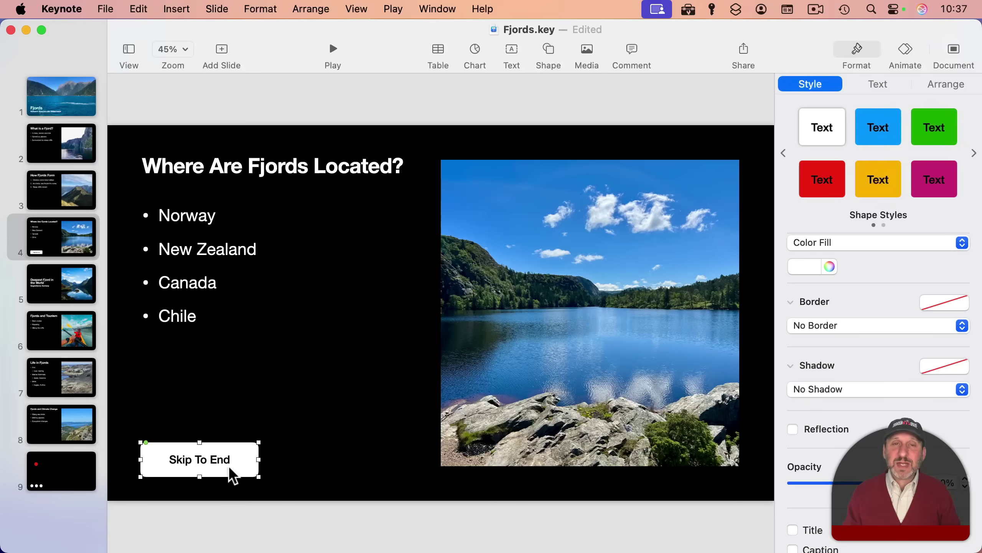
# Link the Skip To End button to slide 7 and play the slideshow to test it
pyautogui.click(261, 8)
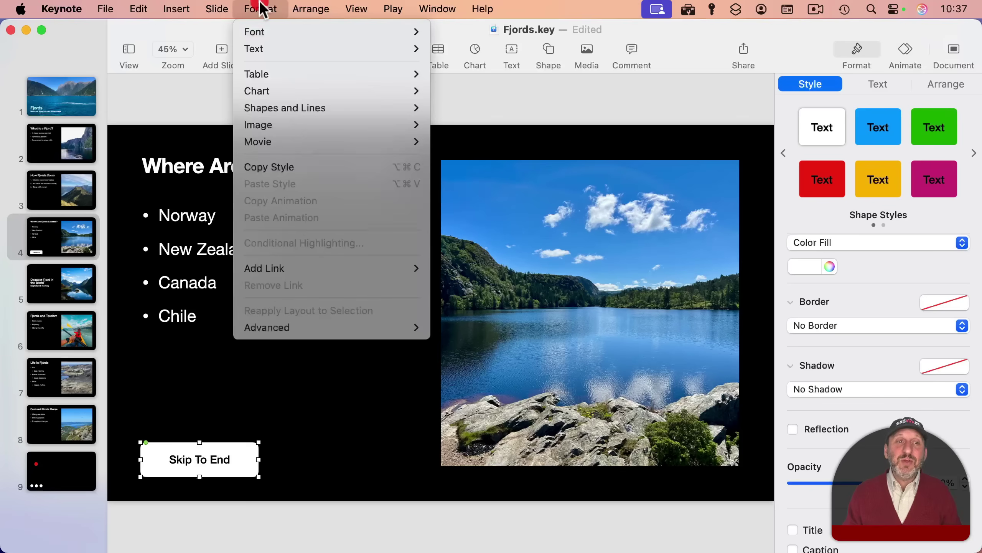
pyautogui.moveTo(283, 266)
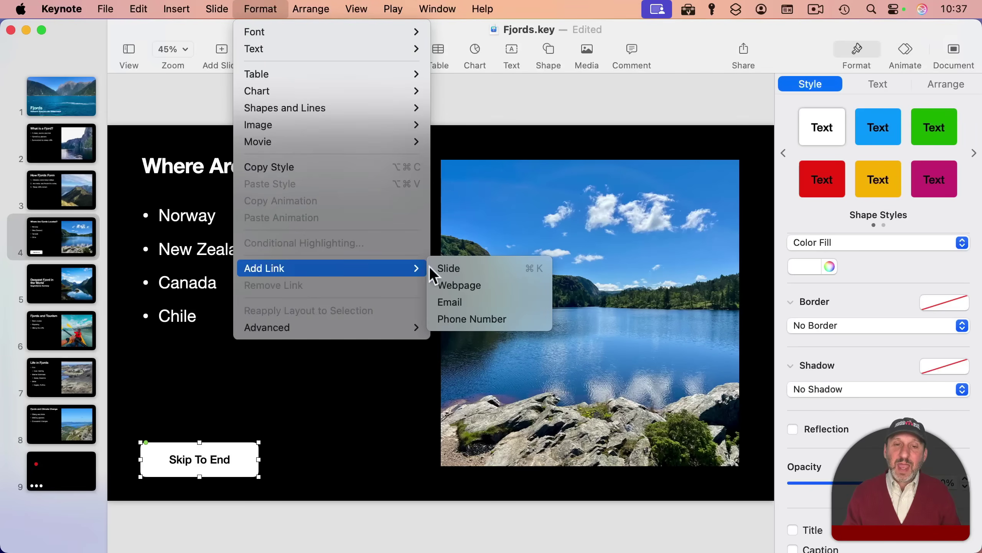
pyautogui.click(443, 267)
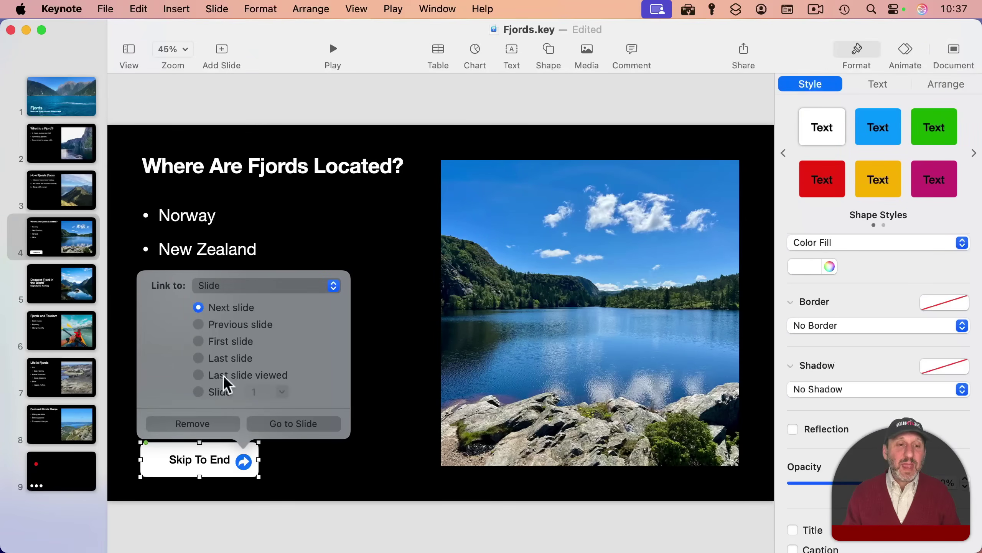
pyautogui.click(199, 392)
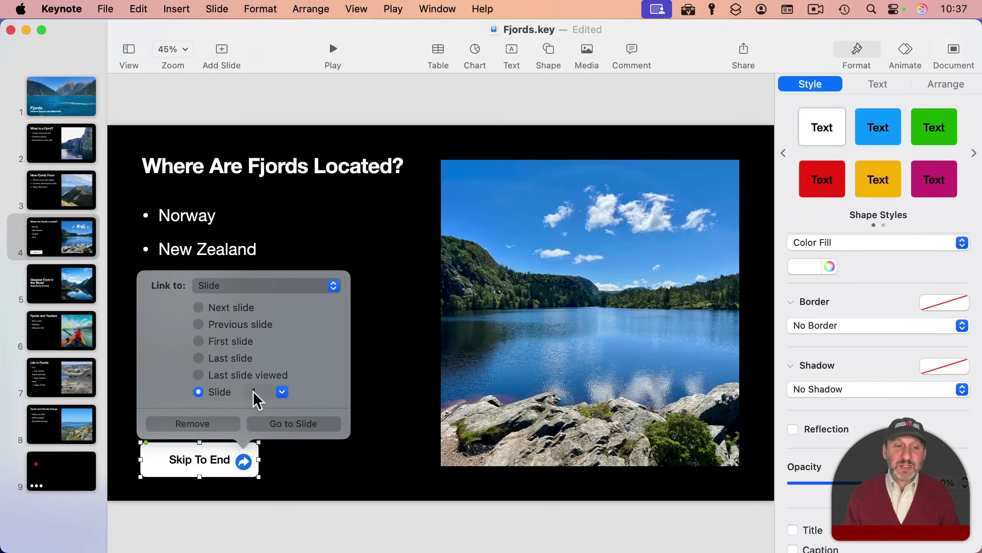
pyautogui.click(244, 392)
pyautogui.write('7')
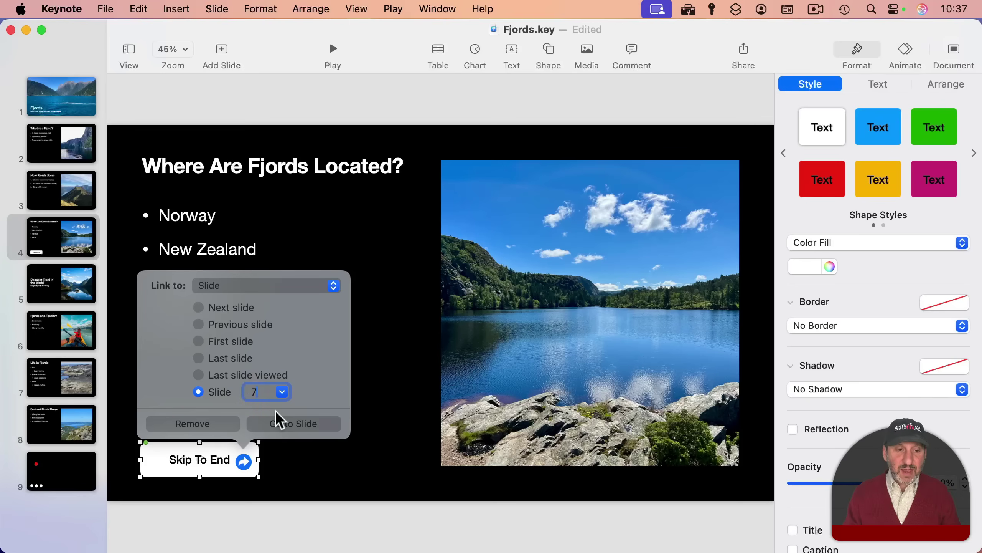
pyautogui.press('Return')
pyautogui.click(382, 405)
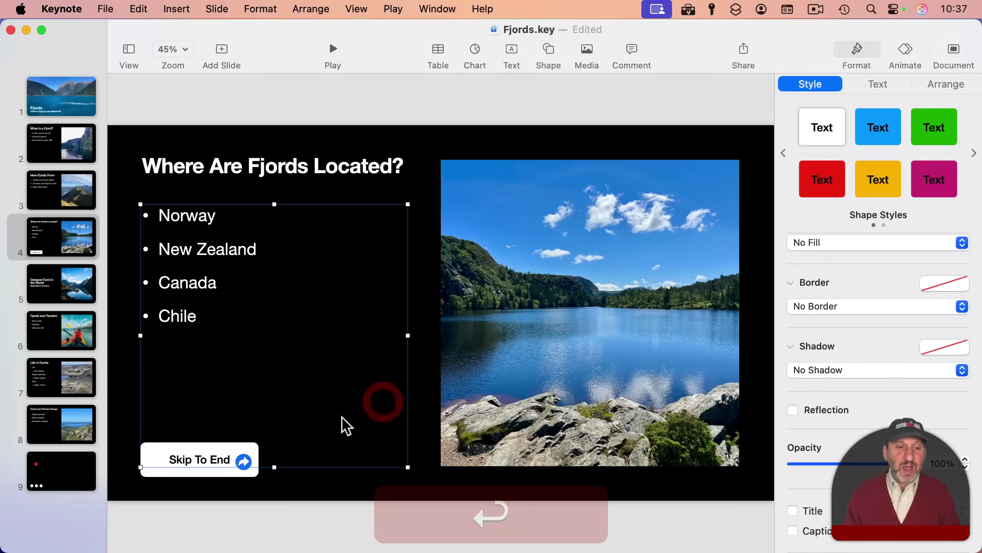
pyautogui.click(332, 49)
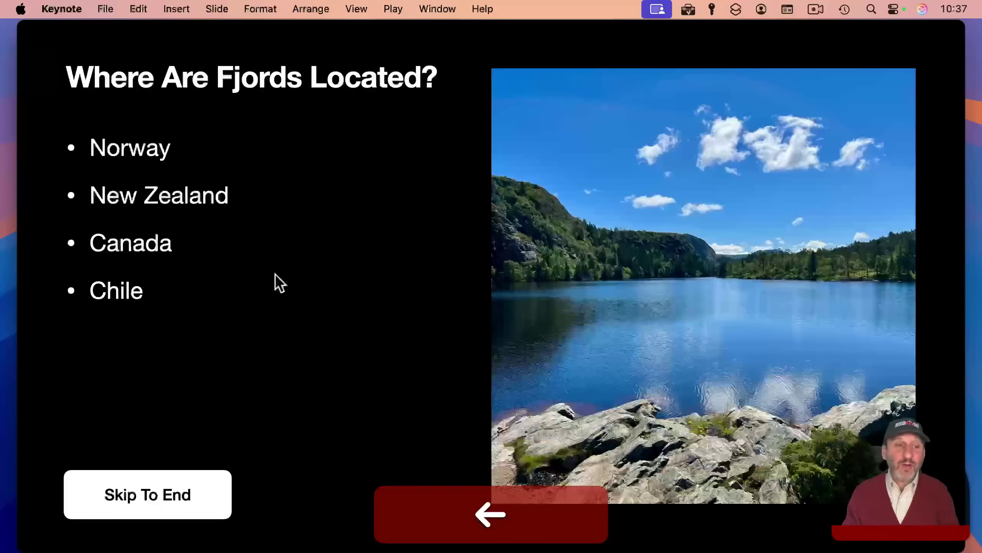
# Skip to the slideshow's last slide, Life in Fjords, and exit back to the editor
pyautogui.click(145, 502)
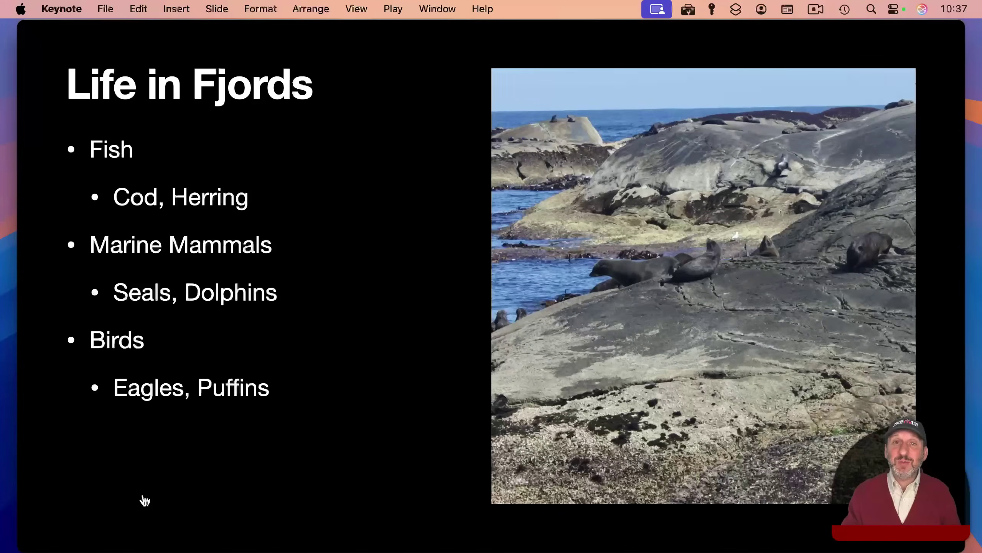
pyautogui.press('Escape')
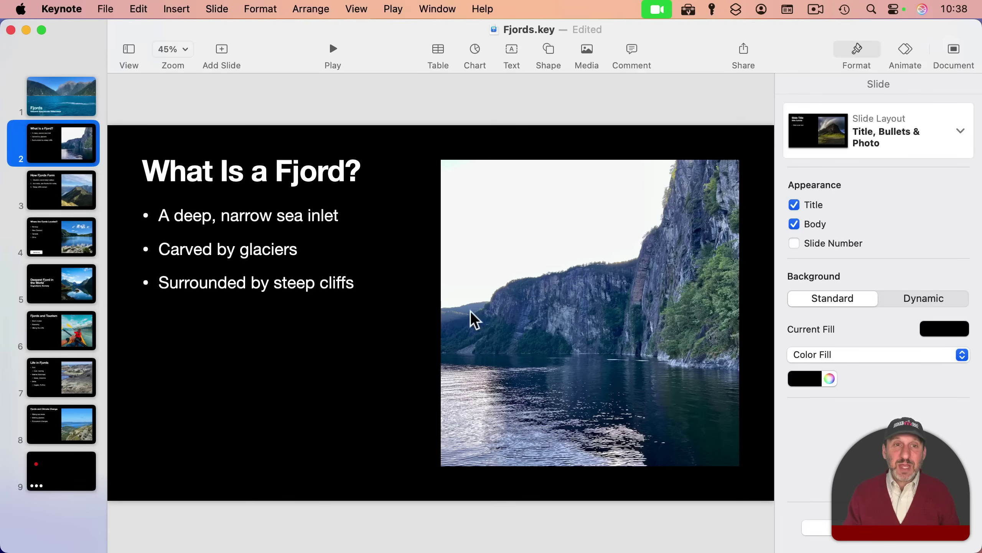
# Show the presenter notes area and add the note 'Something' to slide 2
pyautogui.click(357, 11)
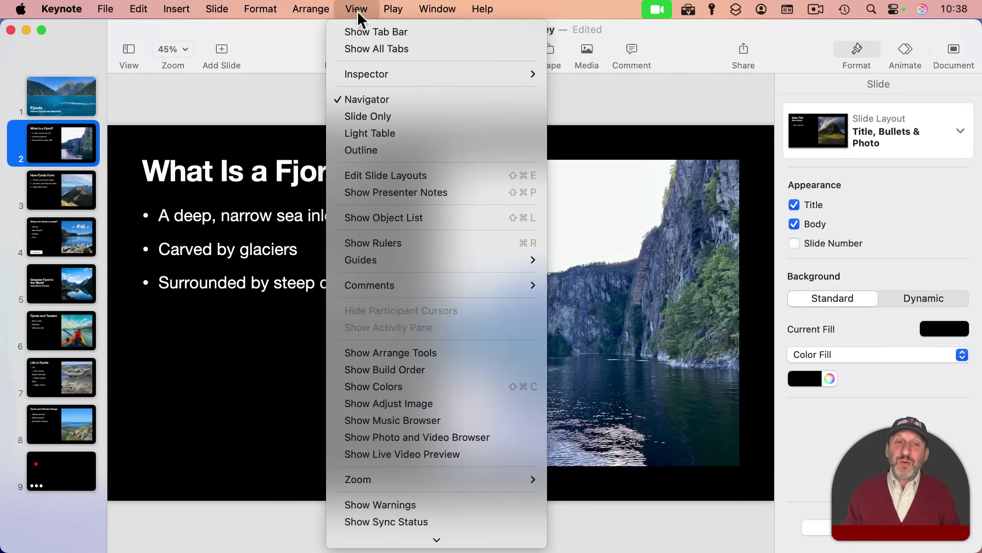
pyautogui.click(385, 188)
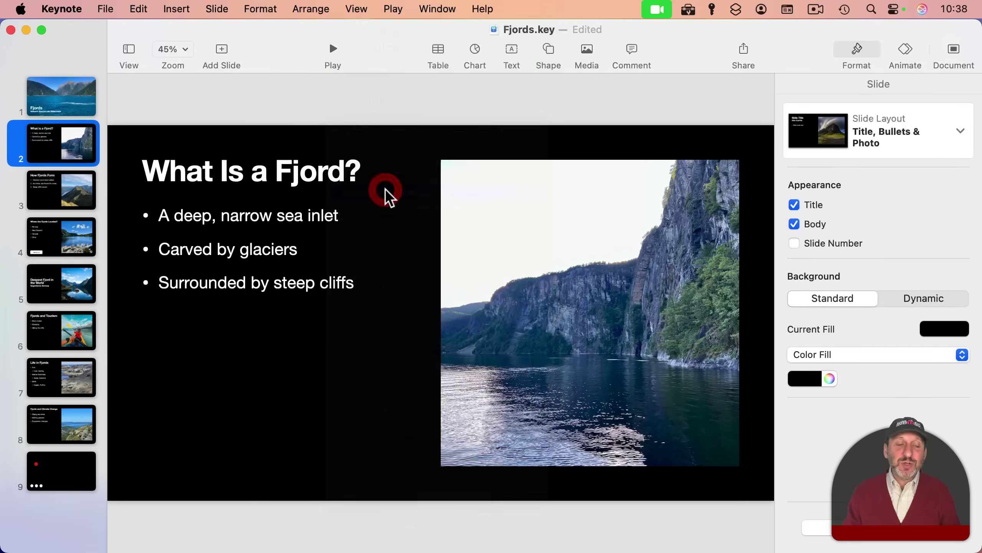
pyautogui.click(213, 431)
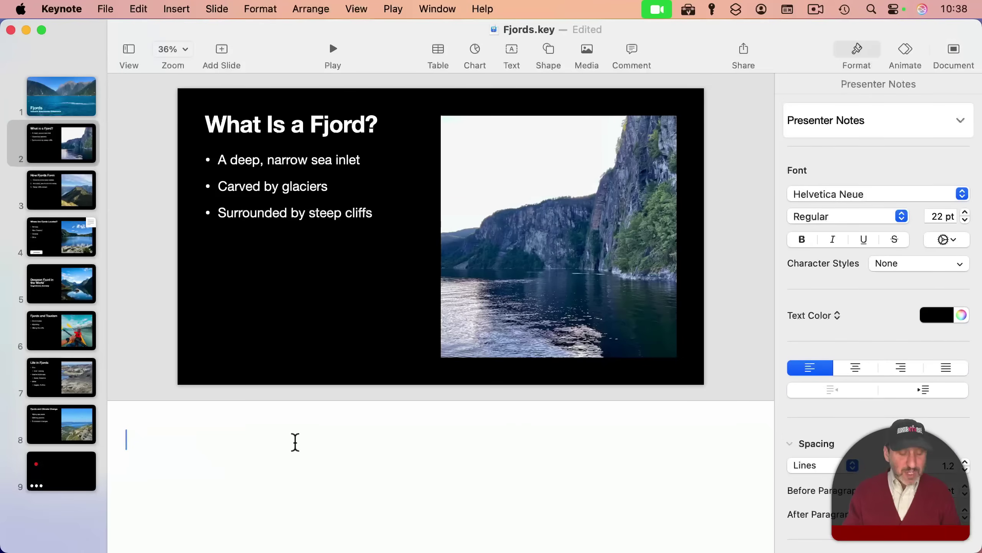
pyautogui.write('Something')
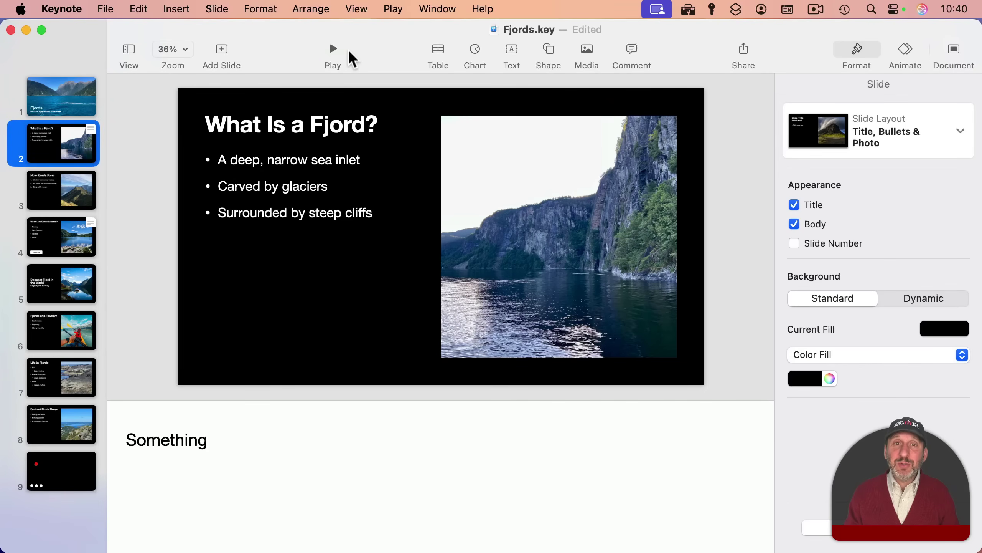
# Play the slideshow in presenter display and nudge its window up and left
pyautogui.click(332, 48)
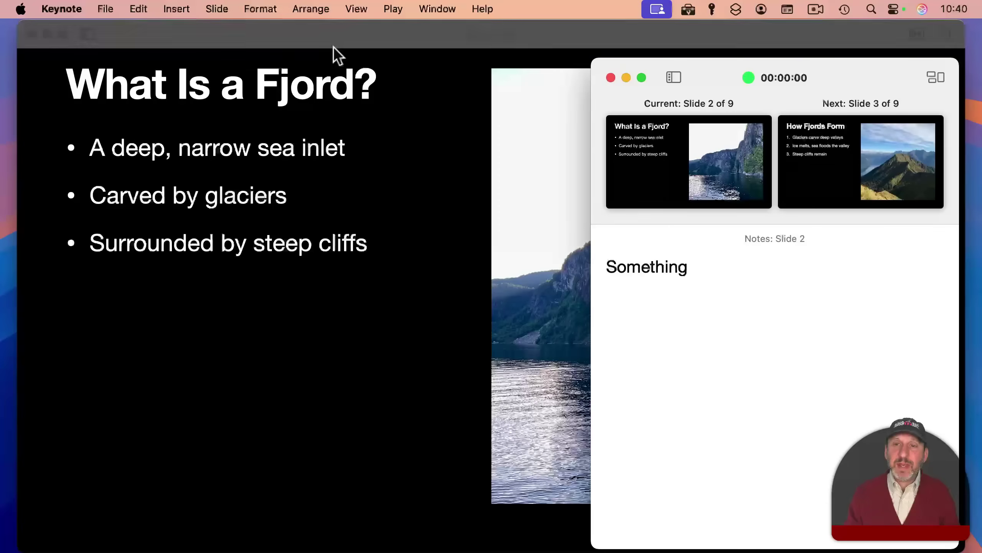
pyautogui.moveTo(643, 63)
pyautogui.mouseDown()
pyautogui.moveTo(644, 50)
pyautogui.moveTo(618, 48)
pyautogui.moveTo(635, 43)
pyautogui.moveTo(658, 47)
pyautogui.moveTo(495, 73)
pyautogui.moveTo(661, 60)
pyautogui.mouseUp()
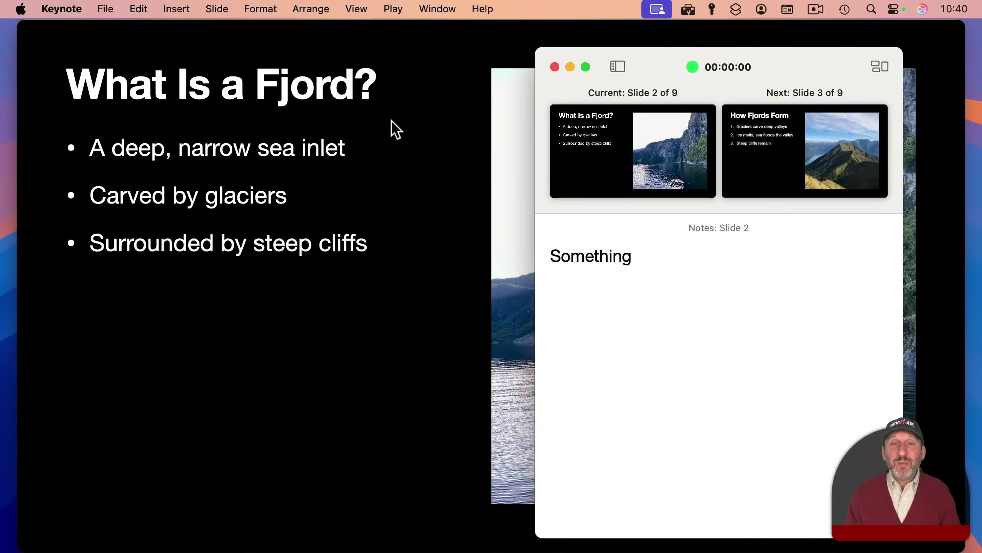
pyautogui.moveTo(659, 93)
pyautogui.mouseDown()
pyautogui.moveTo(649, 54)
pyautogui.moveTo(645, 101)
pyautogui.mouseUp()
# Move the presenter window aside, restore it to full view, and make speaker notes editable
pyautogui.moveTo(586, 255)
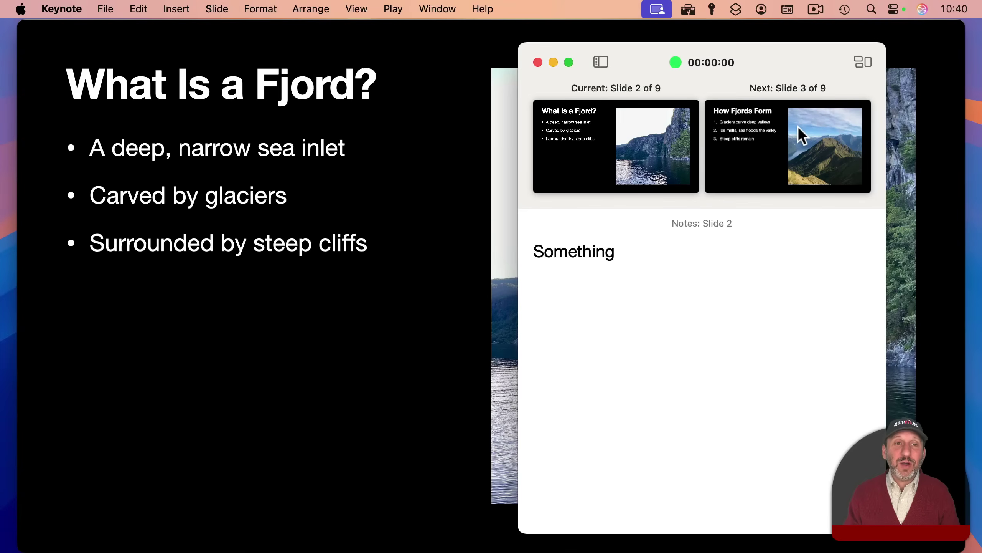
pyautogui.moveTo(612, 52); pyautogui.dragTo(856, 120)
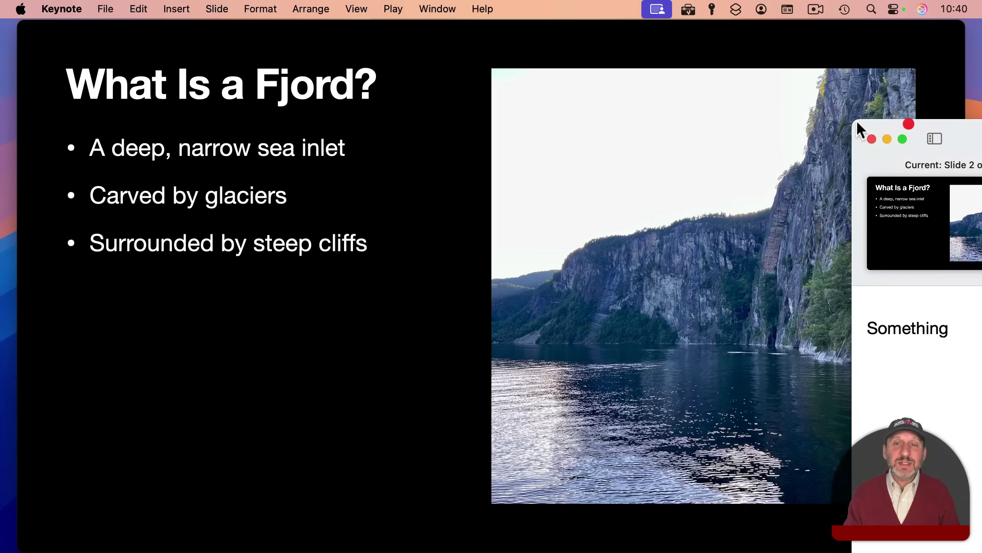
pyautogui.click(909, 137)
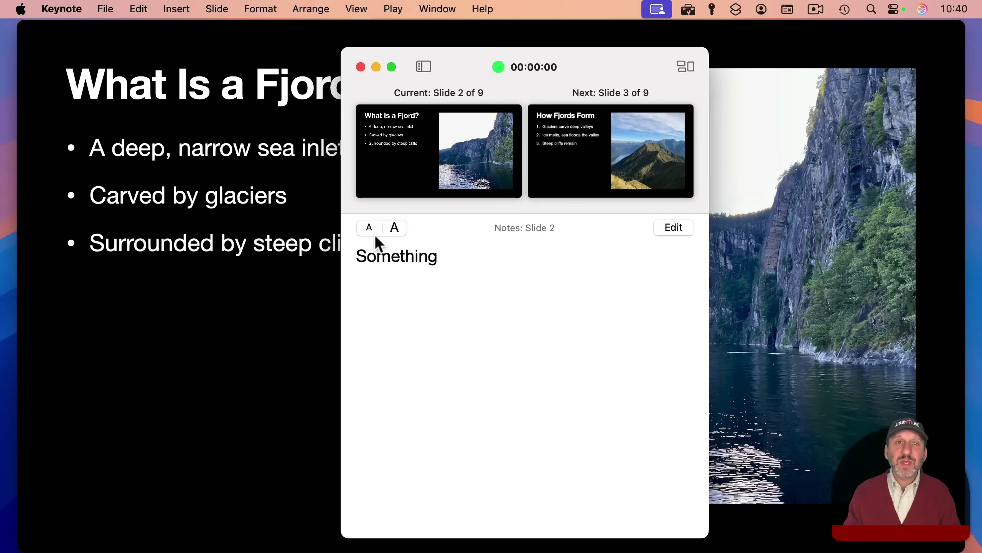
pyautogui.click(674, 227)
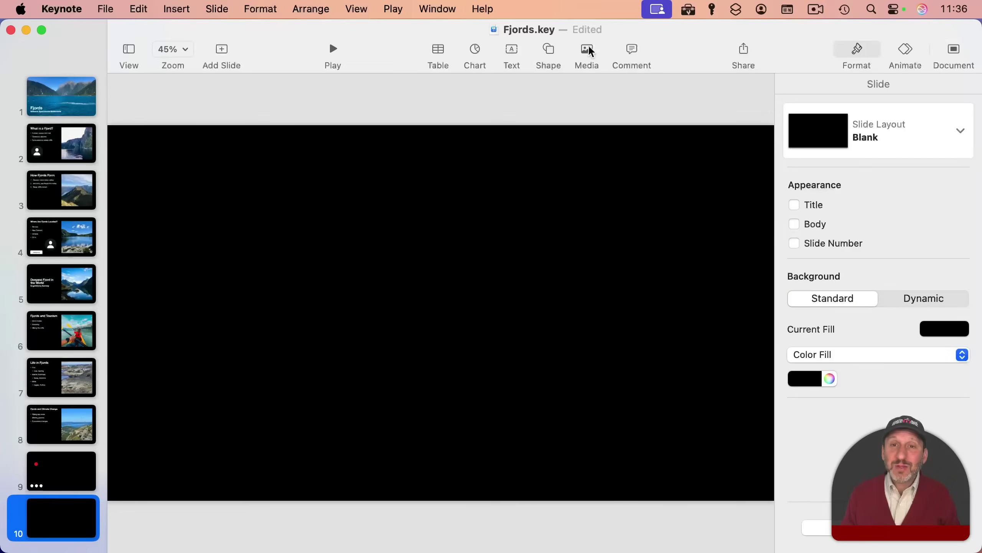
# Insert a 2D stacked column chart on slide 10 and move it into position
pyautogui.click(475, 51)
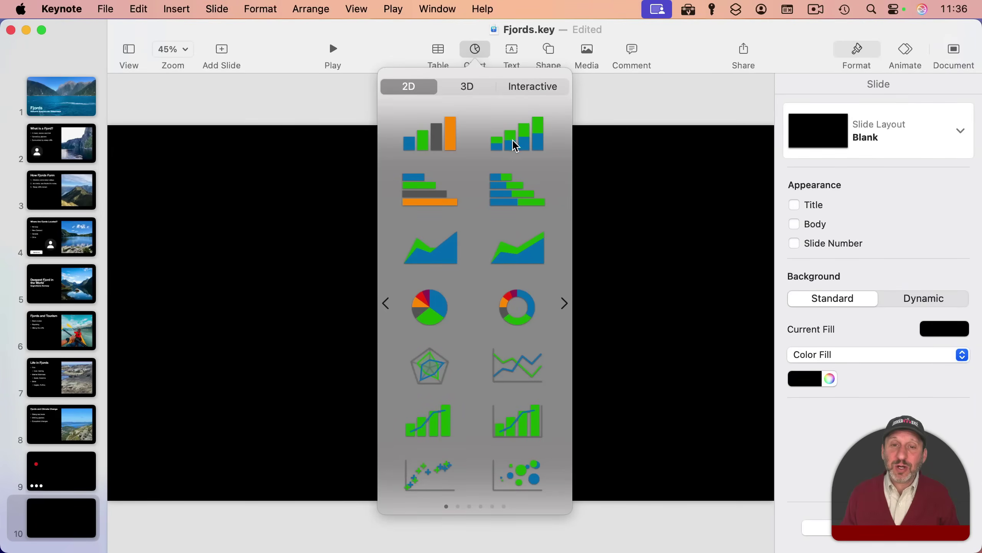
pyautogui.click(521, 139)
pyautogui.moveTo(662, 300); pyautogui.dragTo(489, 288)
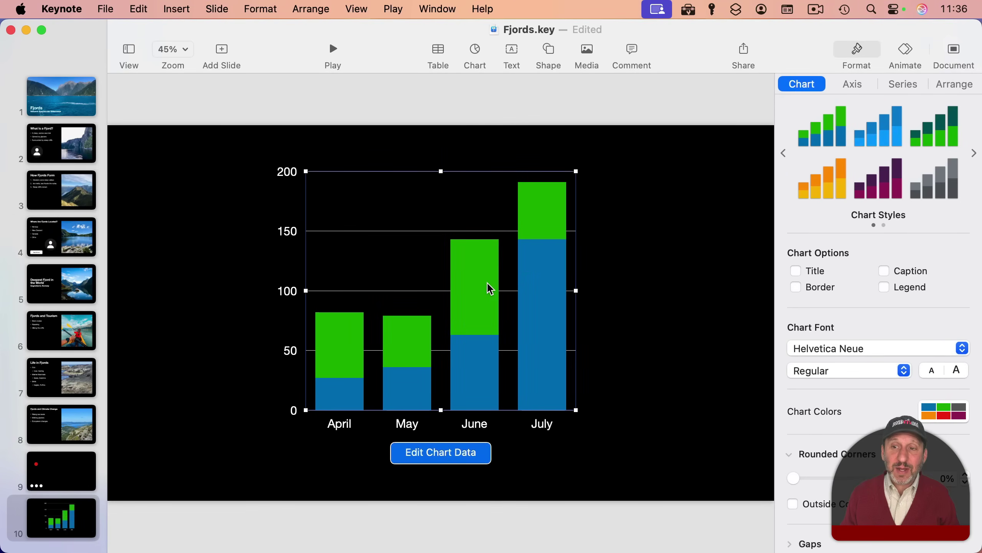
# Give the chart a Wipe build-in from the bottom and preview it
pyautogui.click(913, 48)
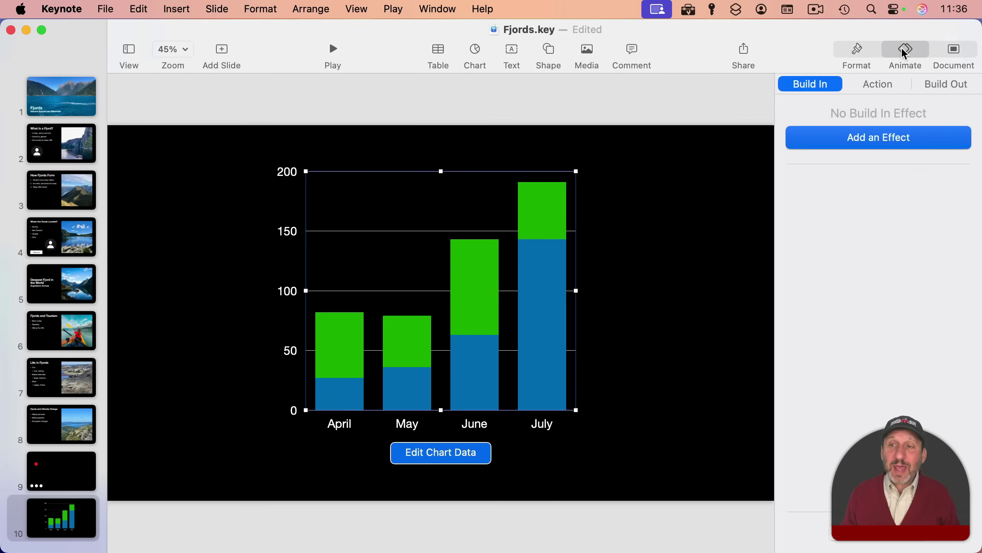
pyautogui.click(855, 140)
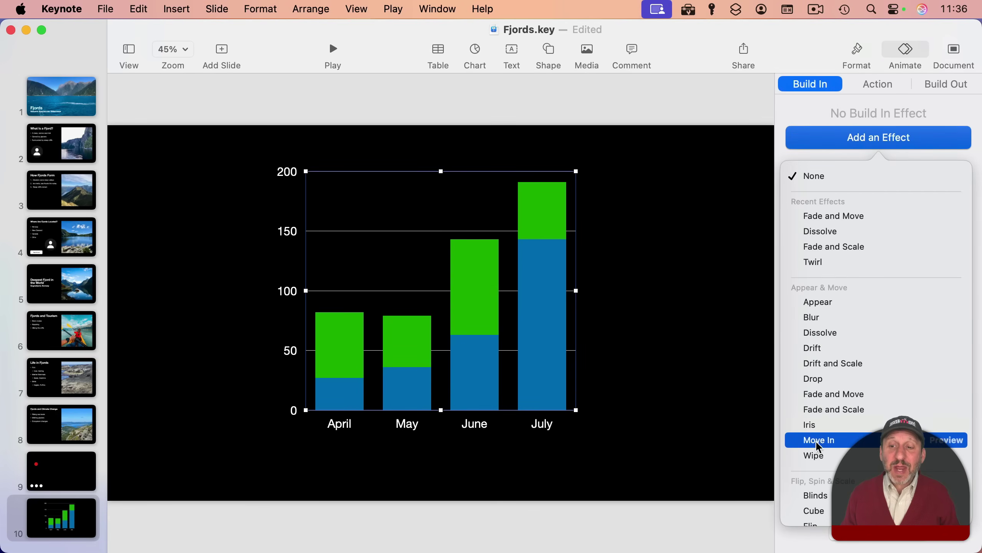
pyautogui.click(815, 455)
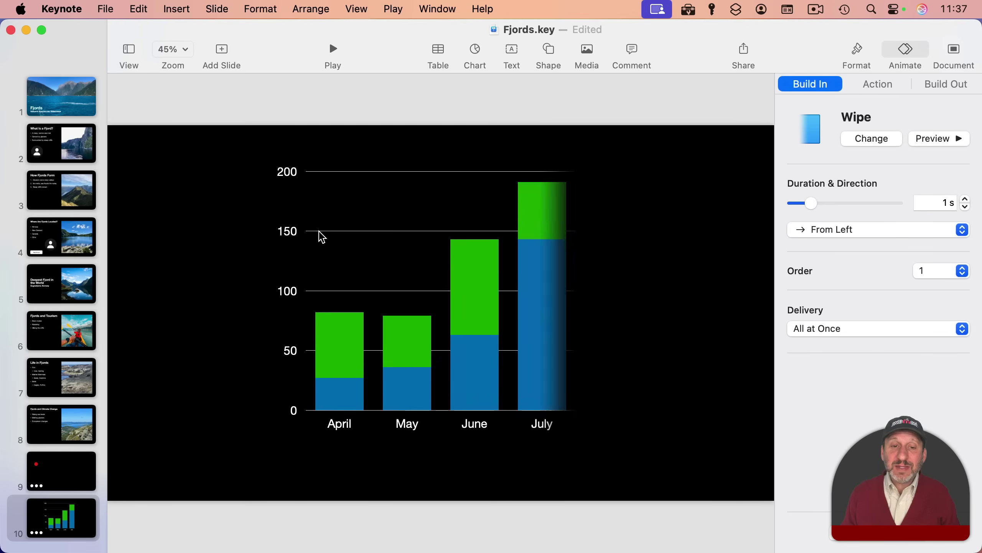
pyautogui.click(849, 228)
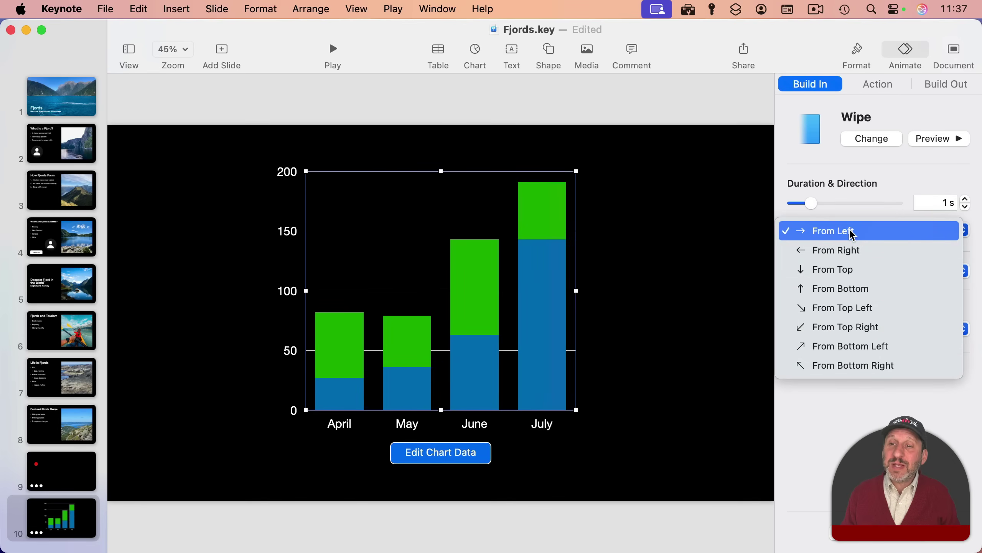
pyautogui.click(847, 282)
pyautogui.click(948, 139)
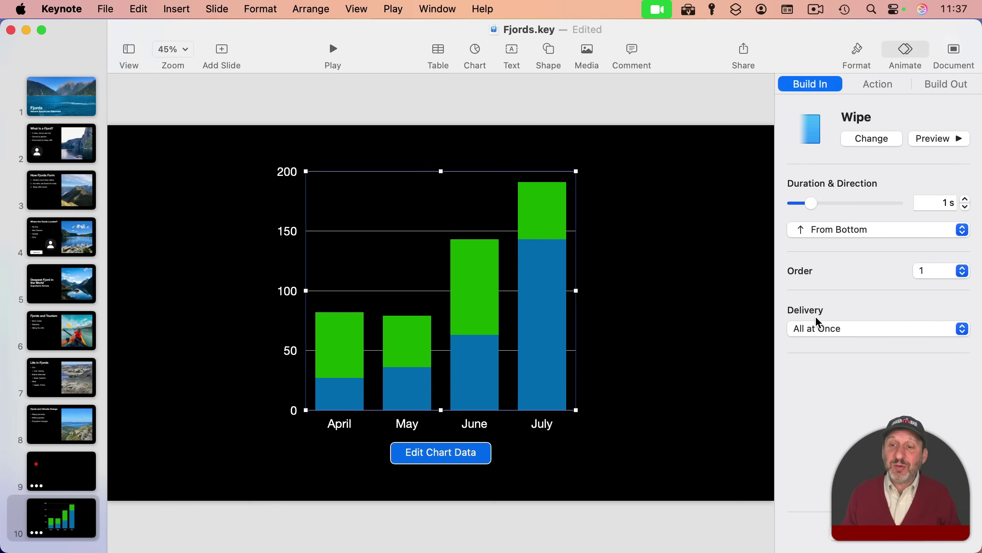
# Set the build's delivery to By Series and preview it
pyautogui.click(816, 328)
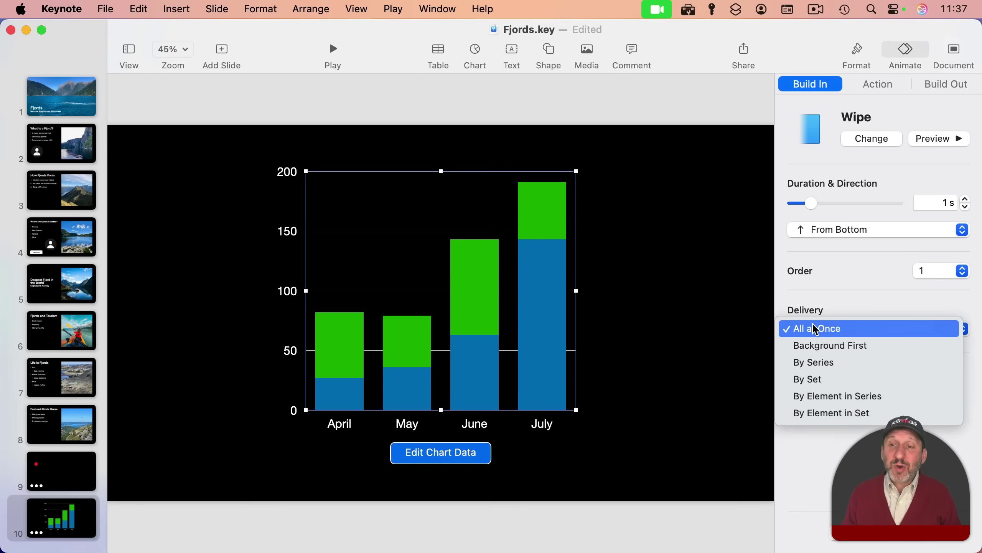
pyautogui.click(814, 364)
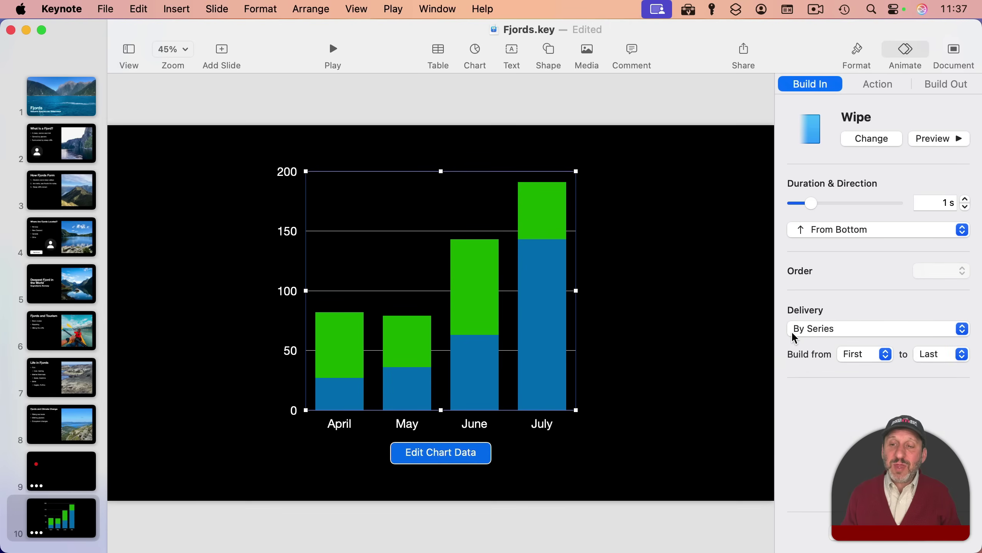
pyautogui.click(931, 132)
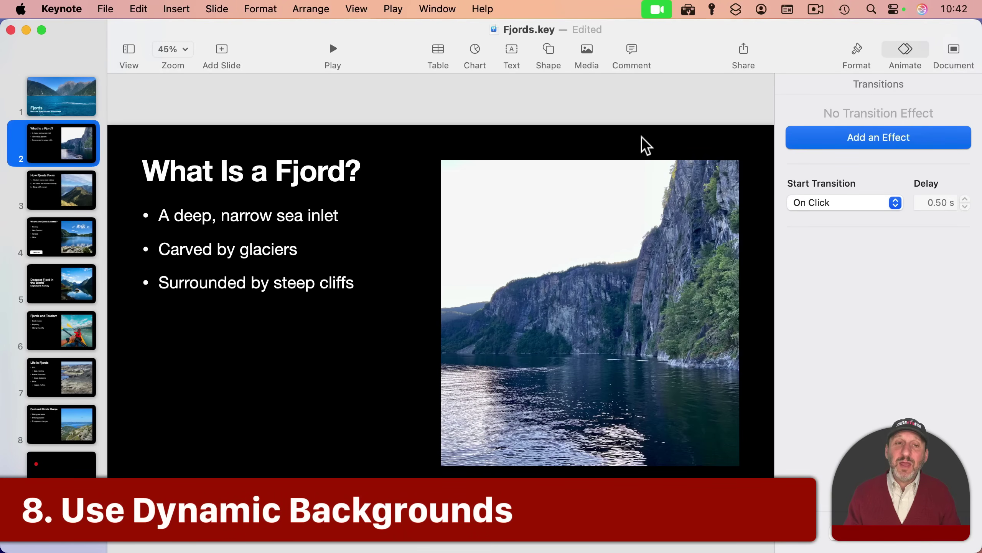
# Switch slide 2's background from colour fill to the Jade Cliffs dynamic preset
pyautogui.click(842, 51)
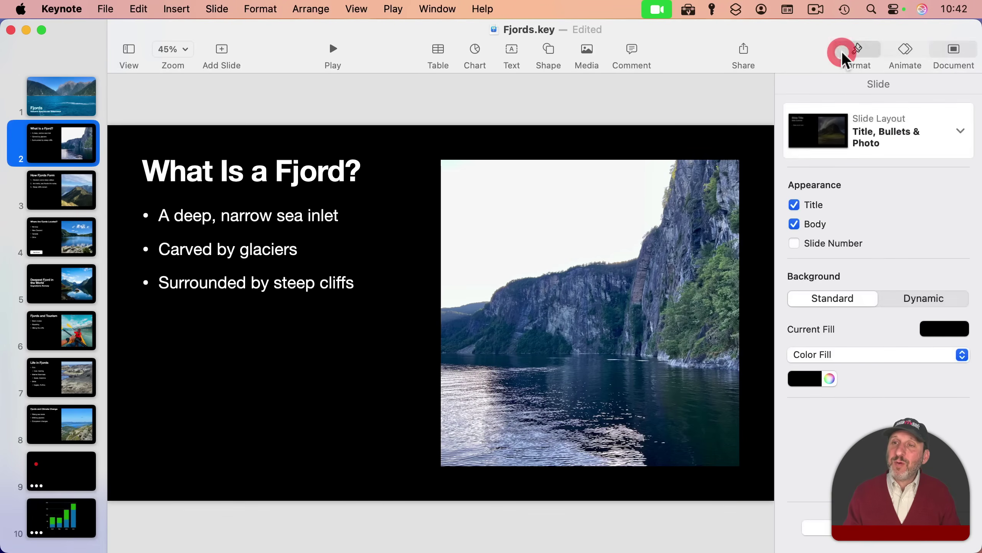
pyautogui.click(654, 132)
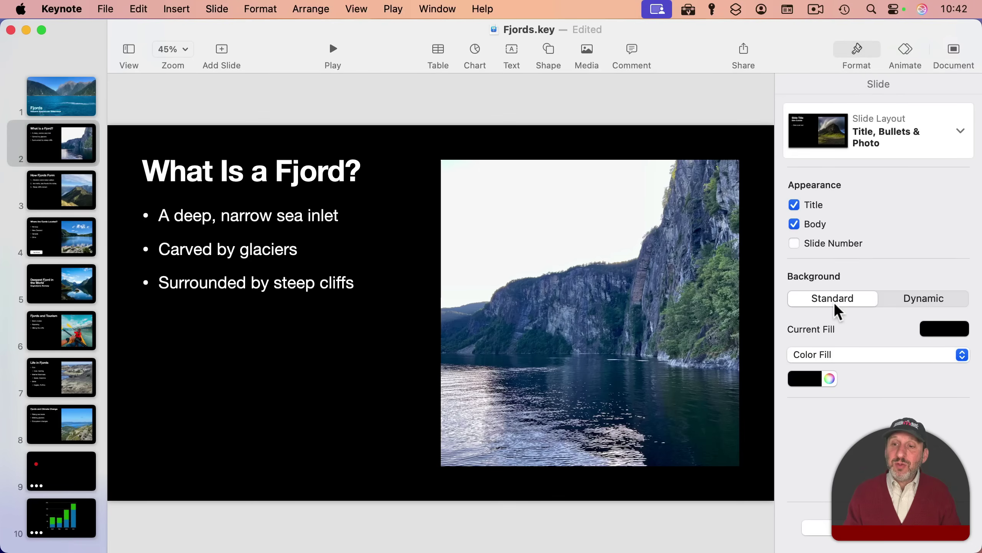
pyautogui.click(816, 354)
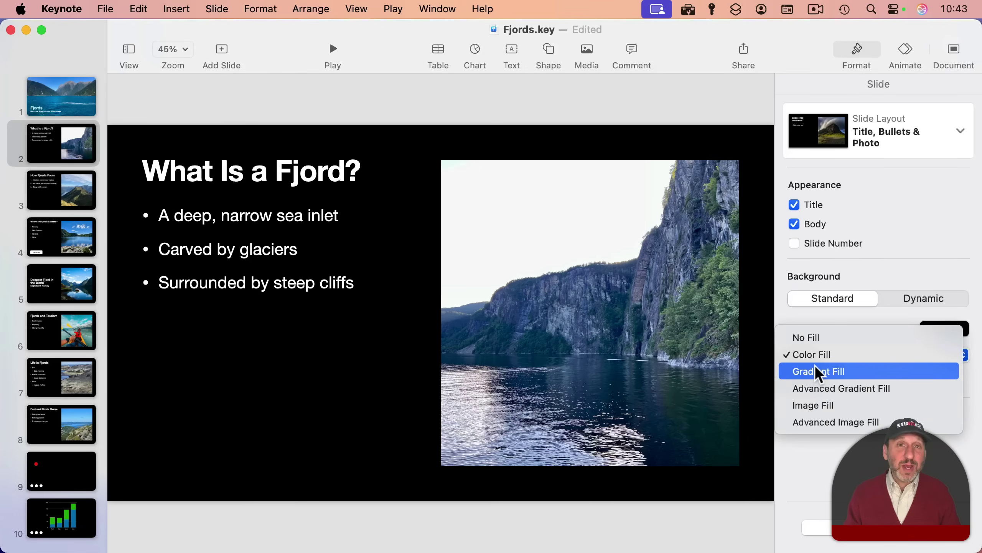
pyautogui.click(814, 354)
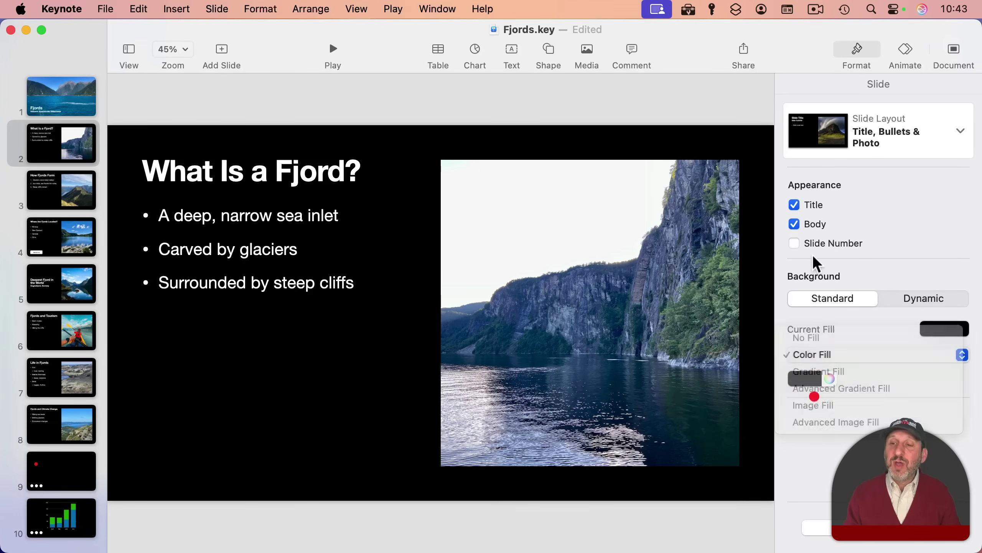
pyautogui.click(917, 299)
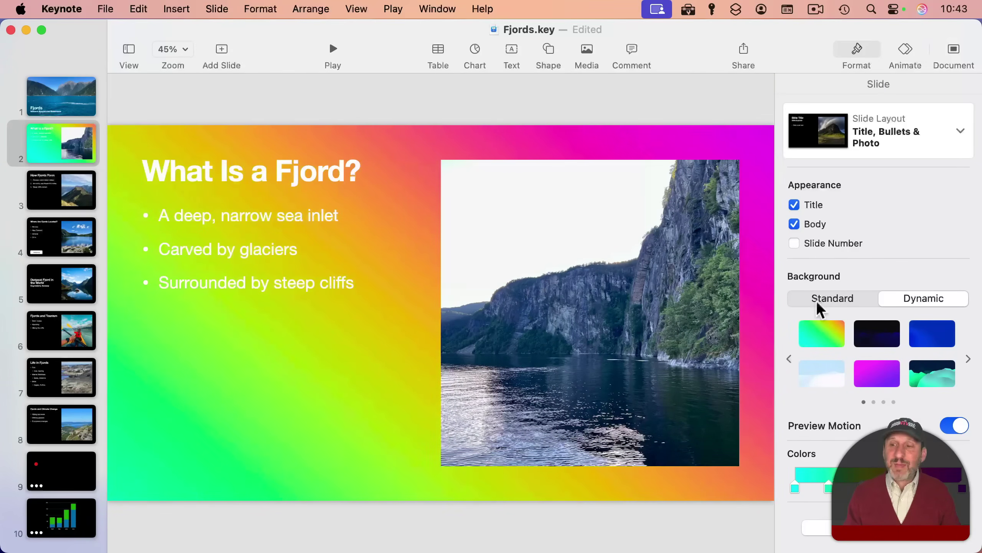
pyautogui.click(937, 366)
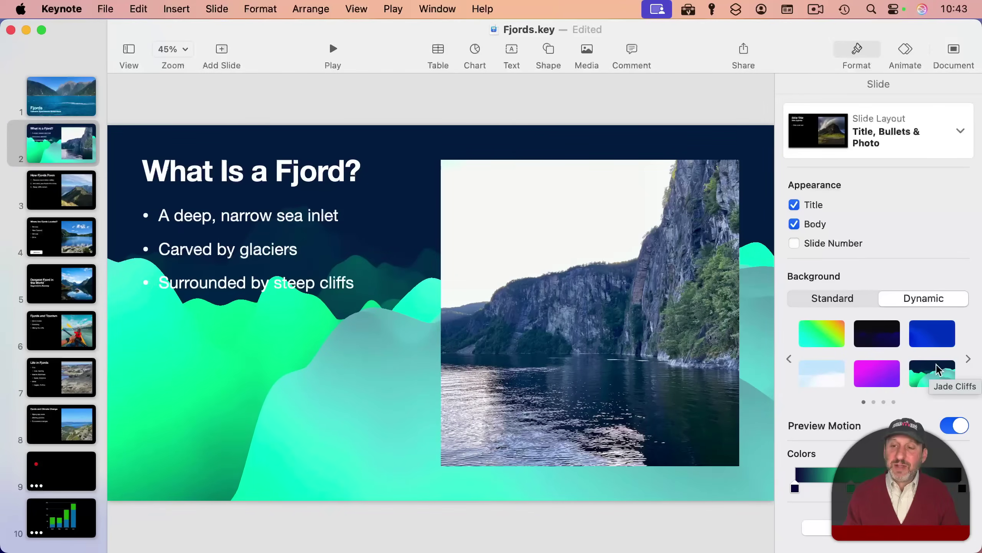
pyautogui.scroll(-4, 937, 367)
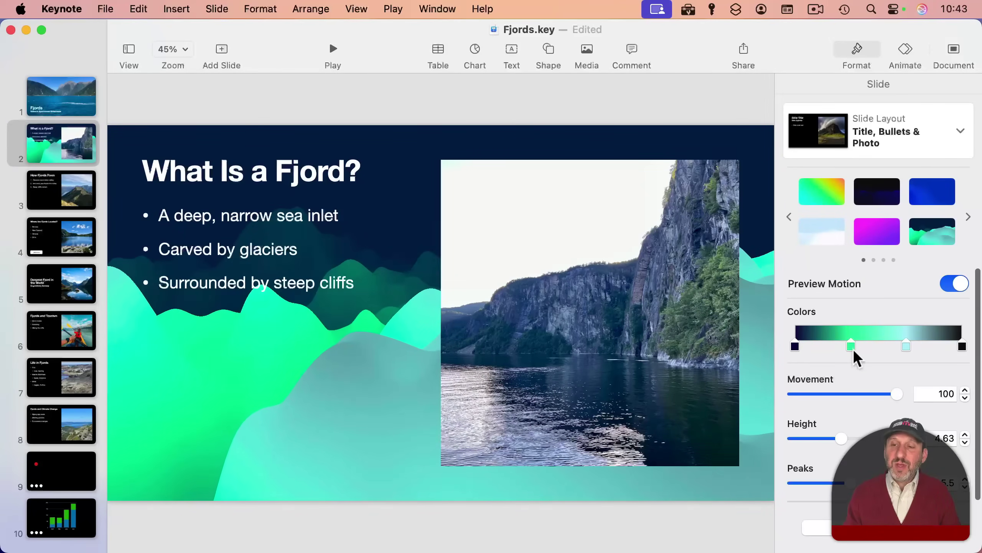
# Darken the background's green colour stop to RGB 241616
pyautogui.moveTo(852, 345)
pyautogui.mouseDown()
pyautogui.moveTo(828, 345)
pyautogui.moveTo(843, 345)
pyautogui.mouseUp()
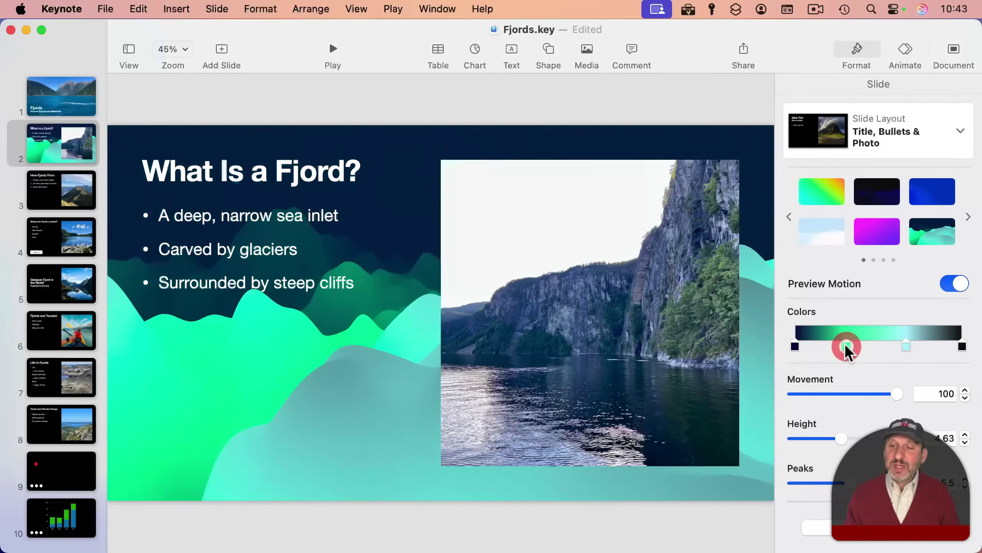
pyautogui.doubleClick(845, 344)
pyautogui.moveTo(84, 353); pyautogui.dragTo(21, 353)
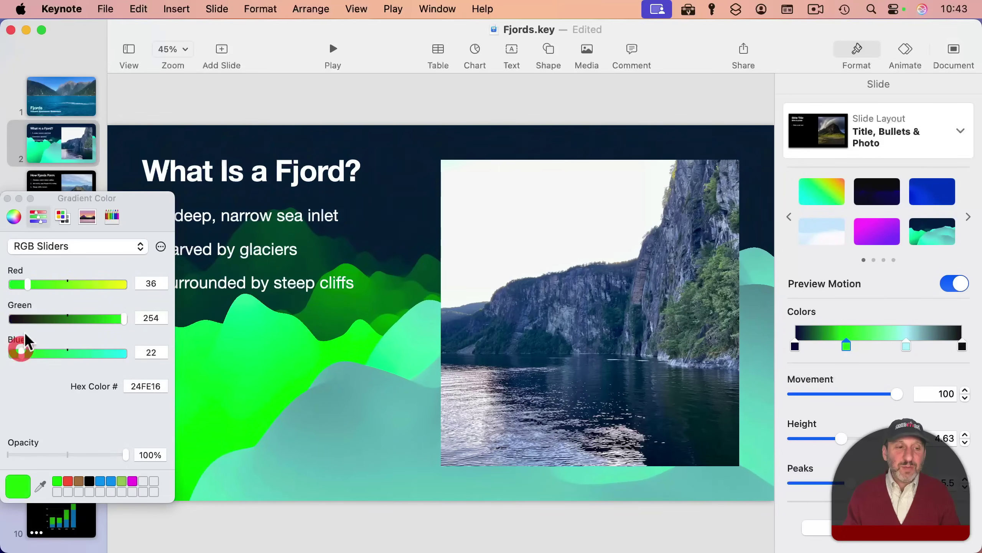
pyautogui.moveTo(124, 319); pyautogui.dragTo(21, 319)
pyautogui.click(8, 198)
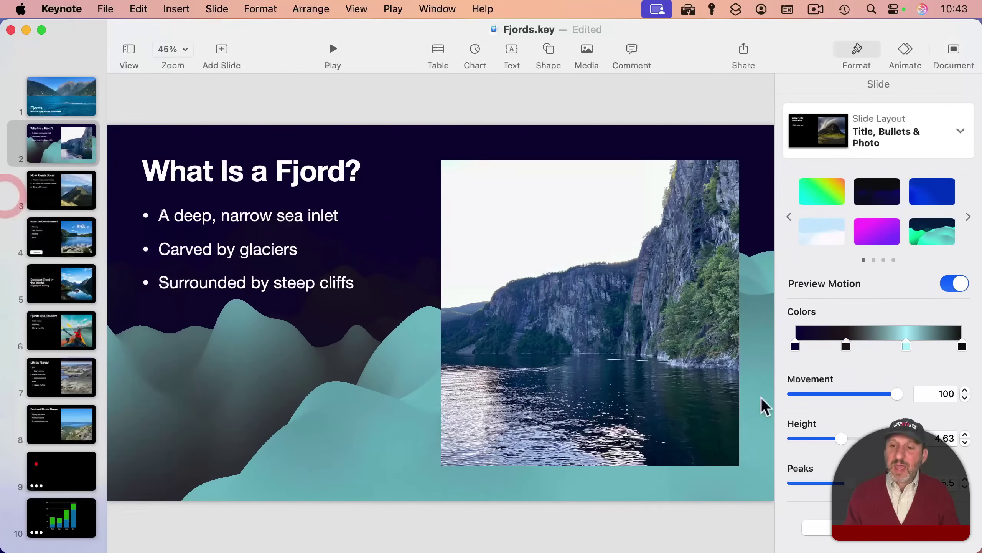
# Set the dynamic background's Movement to 65.76 and Height to 6.44
pyautogui.moveTo(897, 395)
pyautogui.mouseDown()
pyautogui.moveTo(858, 394)
pyautogui.moveTo(878, 394)
pyautogui.mouseUp()
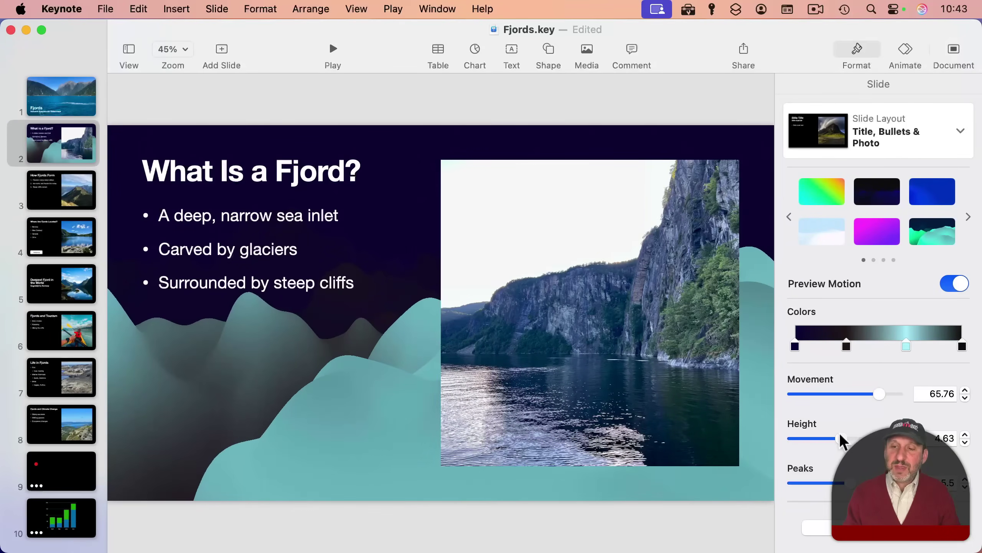
pyautogui.moveTo(841, 438); pyautogui.dragTo(859, 438)
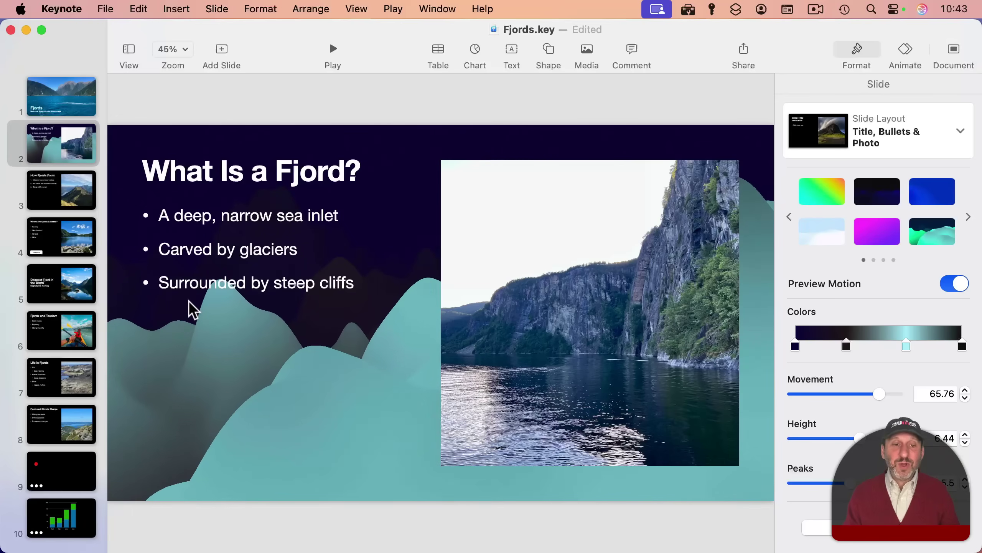
pyautogui.hscroll(2, 895, 189)
# Try the purple-orange, grey, pink-orange, purple and pastel dynamic background presets on slide 2
pyautogui.hscroll(2, 874, 212)
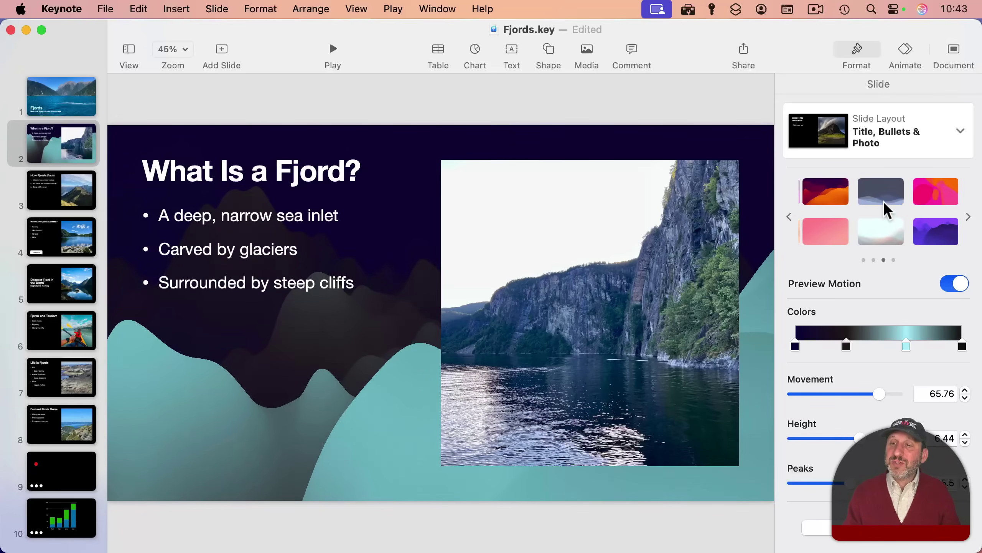
pyautogui.click(812, 190)
pyautogui.click(862, 190)
pyautogui.click(927, 200)
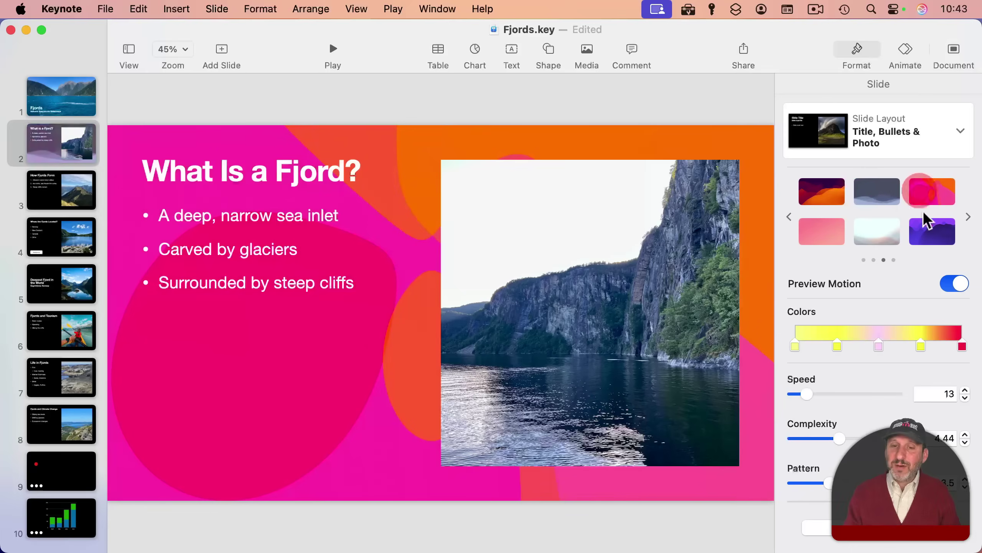
pyautogui.click(919, 226)
pyautogui.click(869, 229)
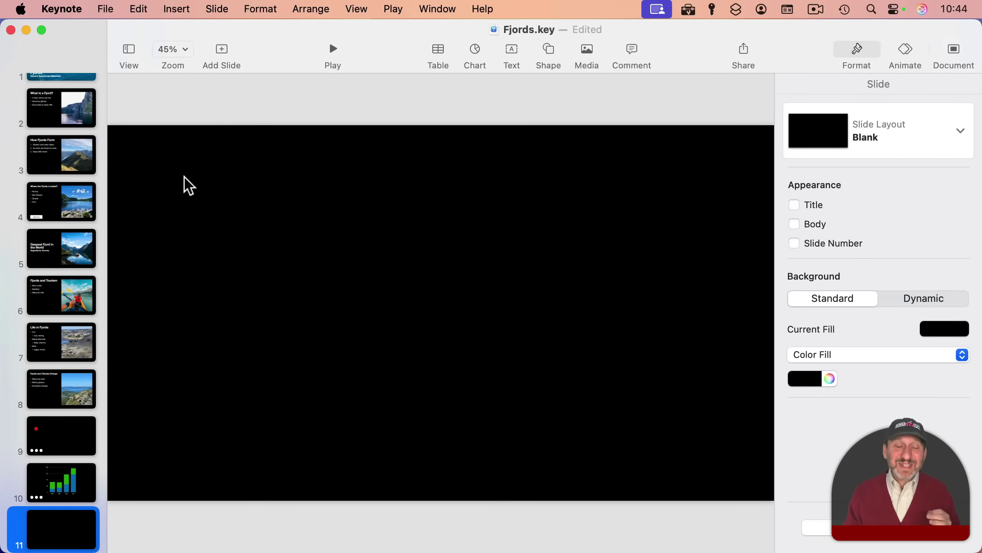
# Insert an image gallery on slide 11, center and widen it, and add 11 fjord photos
pyautogui.click(189, 9)
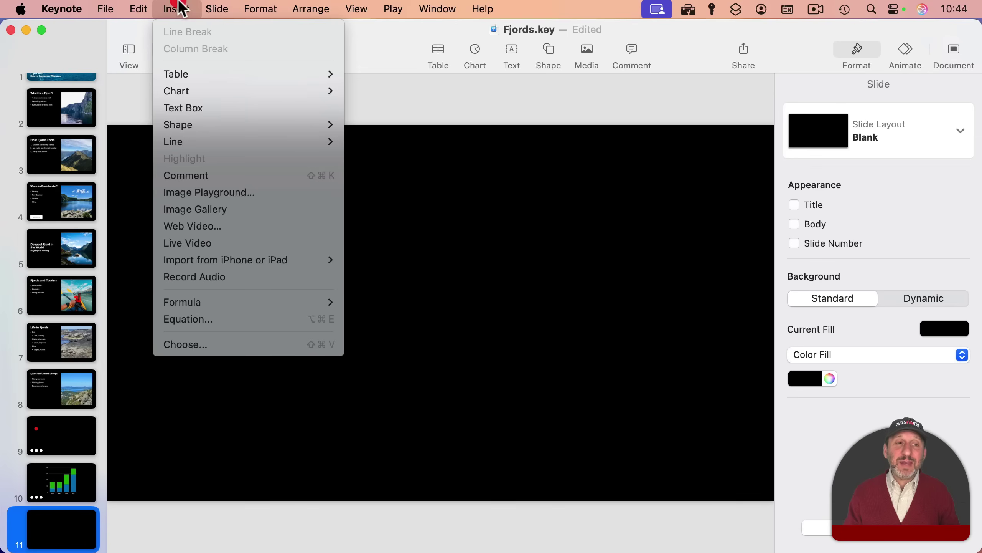
pyautogui.click(208, 205)
pyautogui.moveTo(597, 326); pyautogui.dragTo(444, 306)
pyautogui.moveTo(583, 306); pyautogui.dragTo(542, 293)
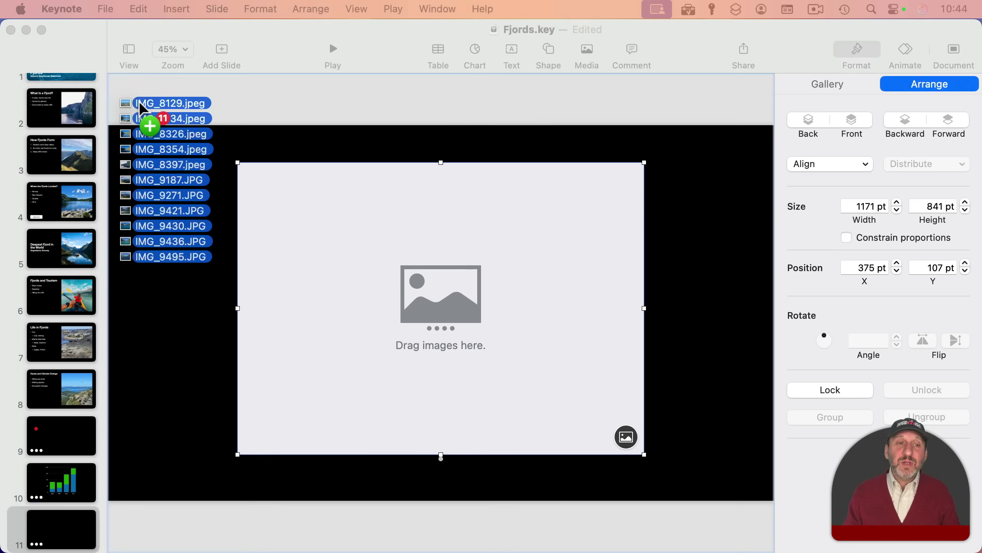
pyautogui.moveTo(138, 105); pyautogui.dragTo(394, 242)
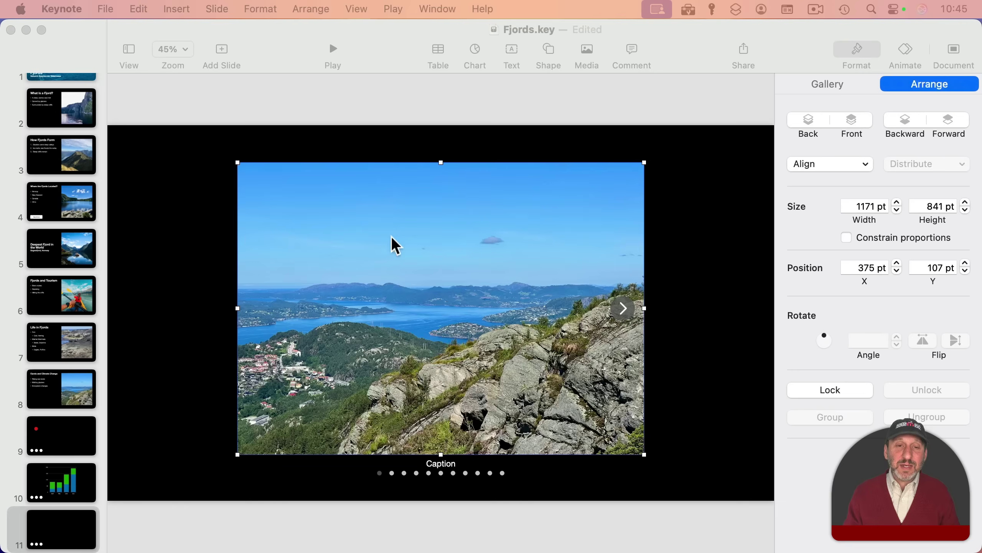
# Preview gallery photos 2, 4 and 5, then start the slideshow
pyautogui.click(392, 473)
pyautogui.click(414, 473)
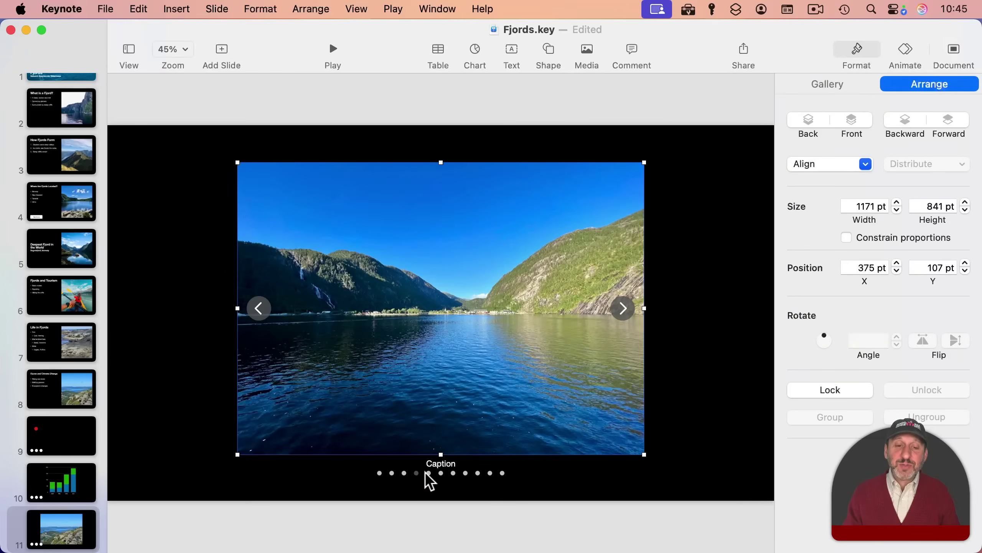
pyautogui.click(428, 472)
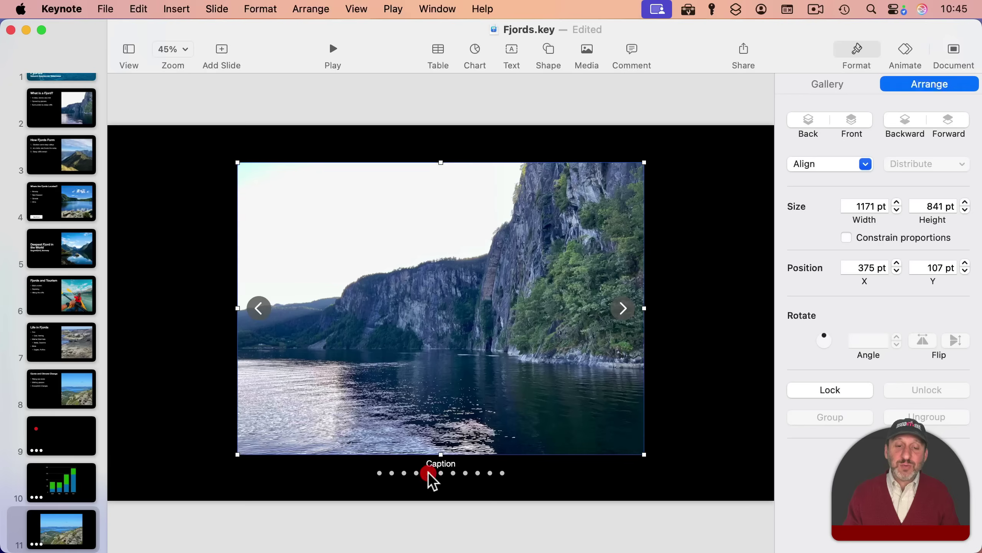
pyautogui.click(335, 53)
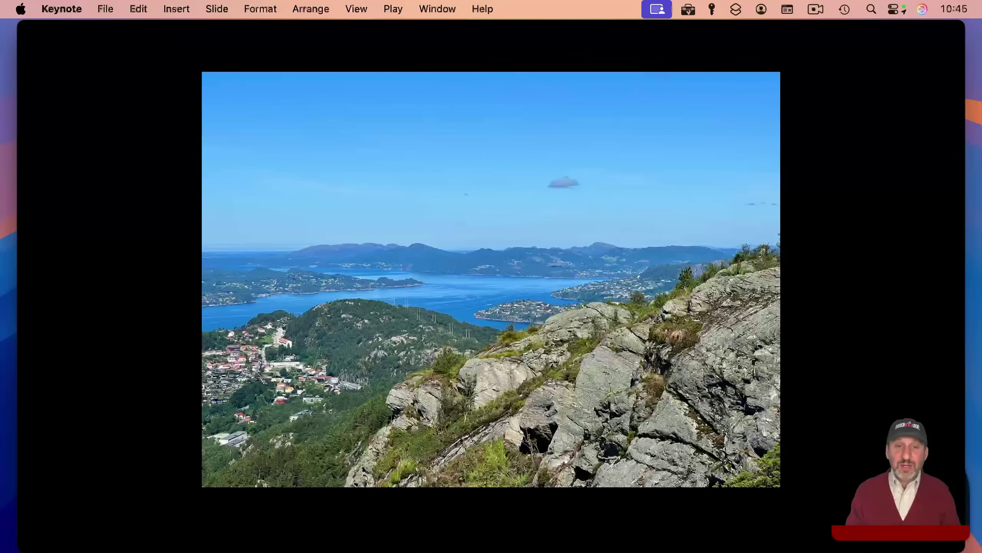
# Advance through three gallery photos in the slideshow, then exit to the editor
pyautogui.press('Right')
pyautogui.press('Right')
pyautogui.press('Right')
pyautogui.press('Right')
pyautogui.press('Right')
pyautogui.press('Right')
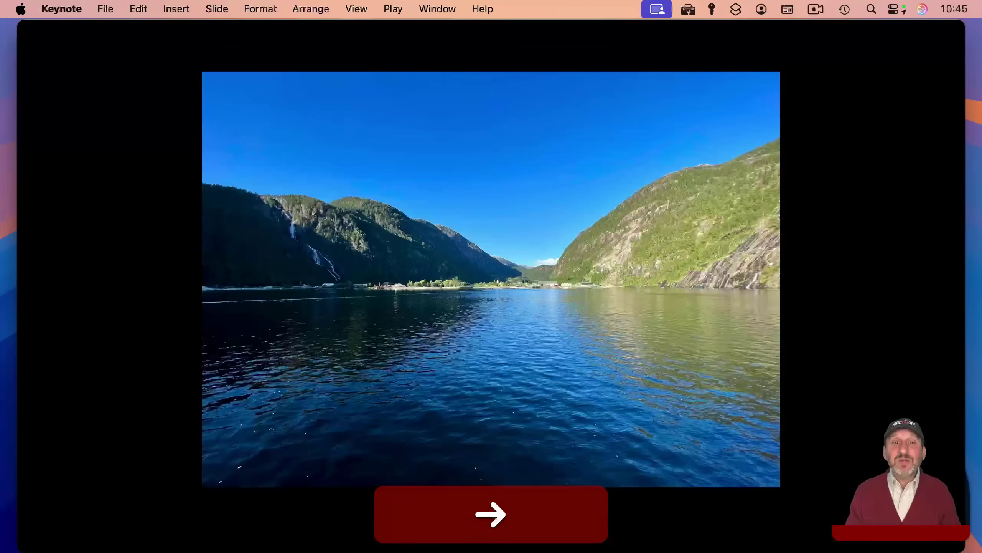
pyautogui.press('Right')
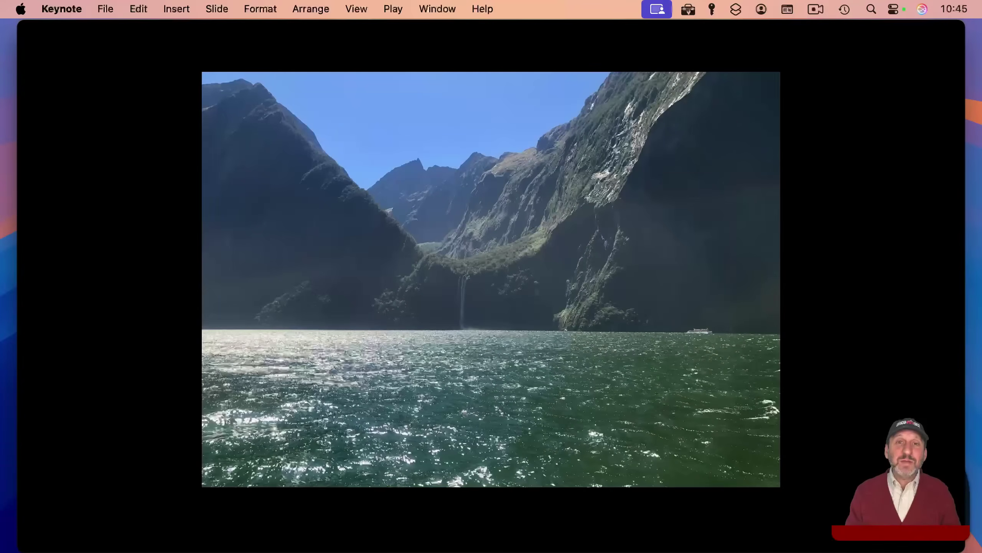
pyautogui.press('Right')
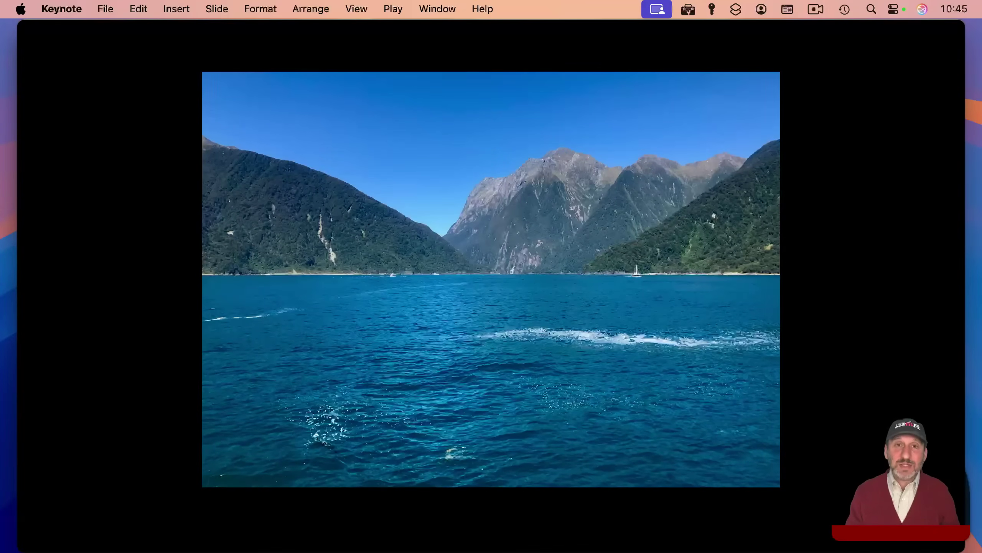
pyautogui.press('Escape')
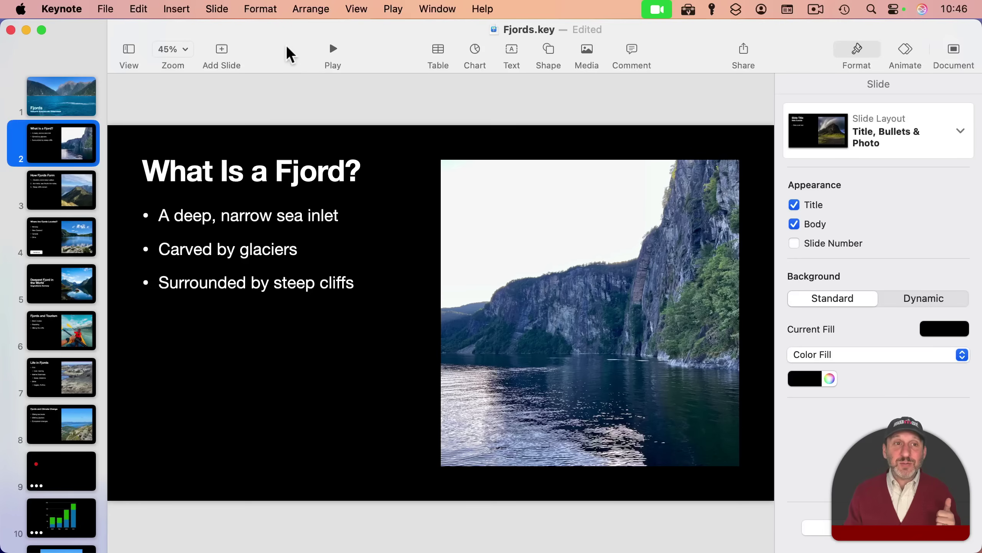
# Insert a live camera video and place it, shrunk, in the slide's lower-left corner
pyautogui.click(177, 9)
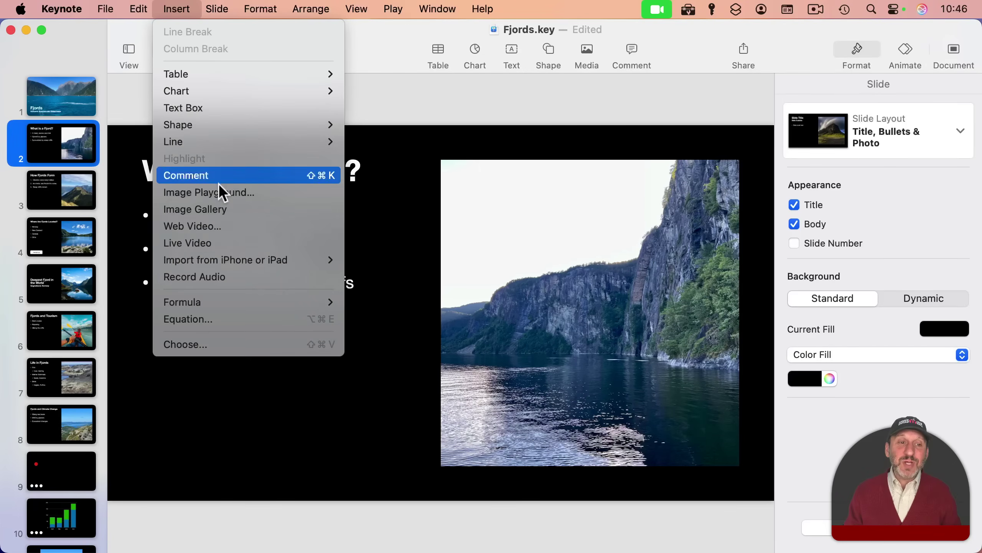
pyautogui.click(223, 243)
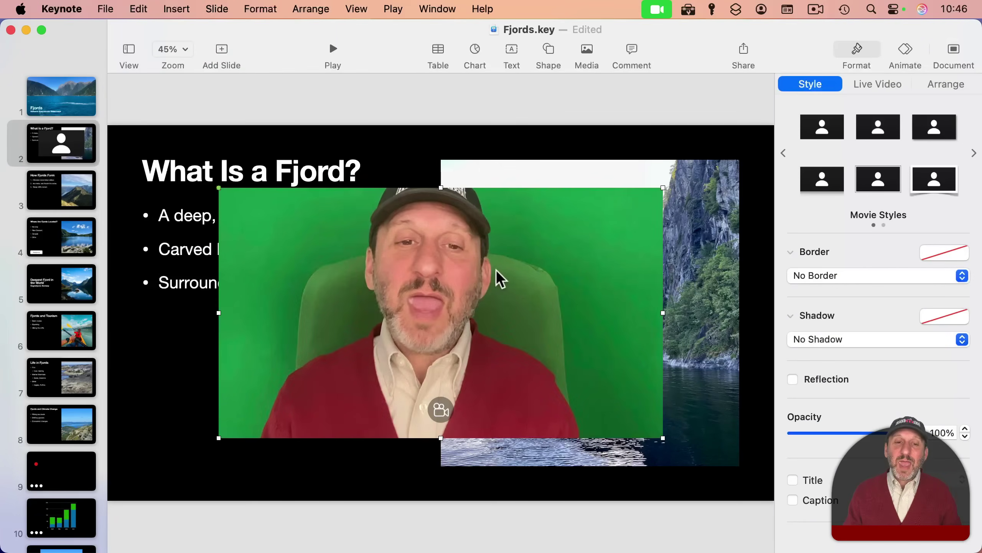
pyautogui.moveTo(662, 312); pyautogui.dragTo(438, 312)
pyautogui.moveTo(377, 309); pyautogui.dragTo(287, 396)
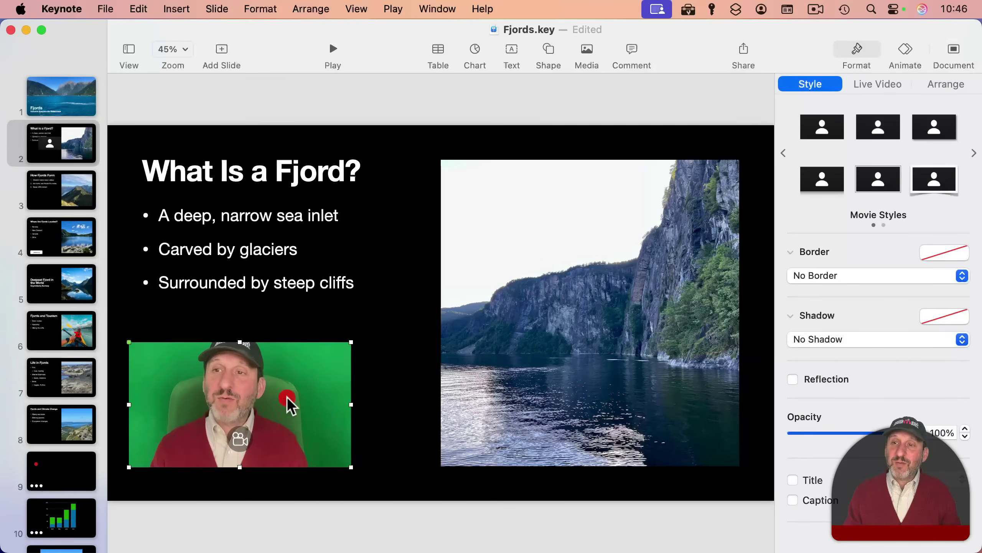
# Mask the live video to a circle, leaving its background fill off
pyautogui.click(876, 85)
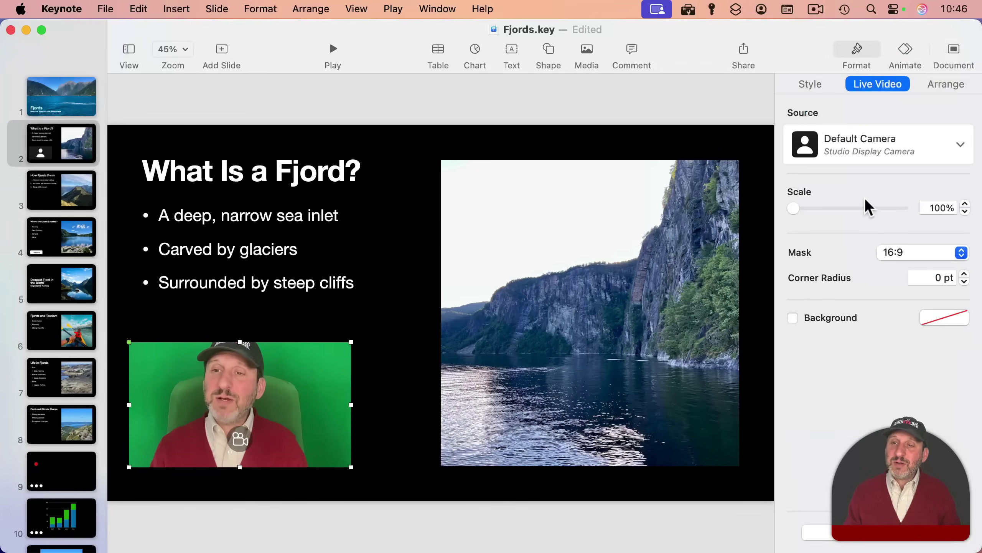
pyautogui.moveTo(794, 209); pyautogui.dragTo(769, 206)
pyautogui.click(910, 252)
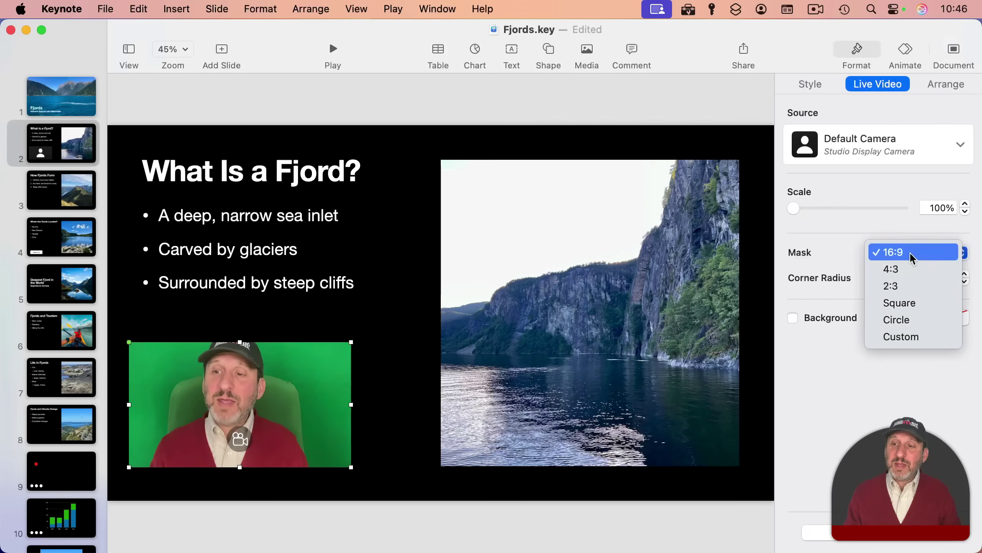
pyautogui.click(909, 303)
pyautogui.click(890, 253)
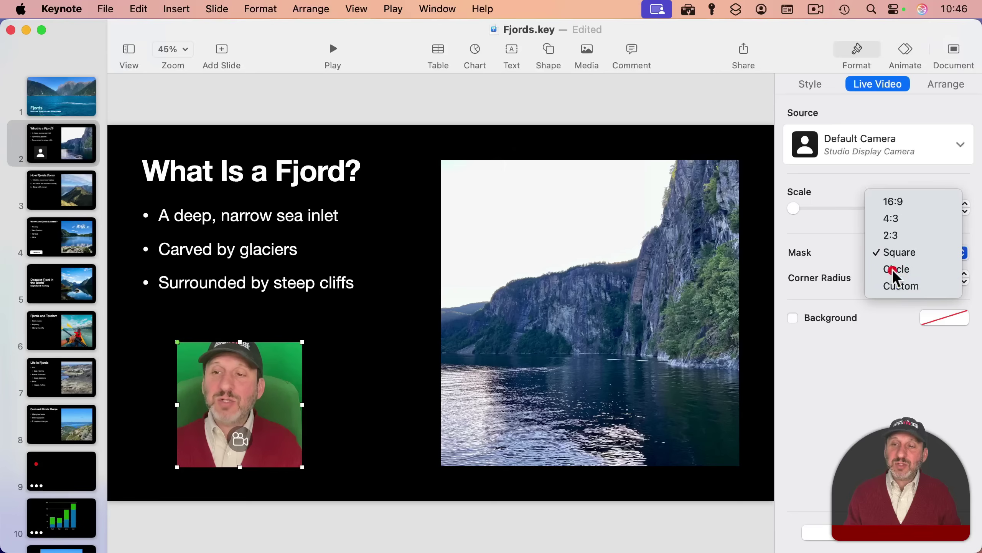
pyautogui.click(893, 269)
pyautogui.click(793, 318)
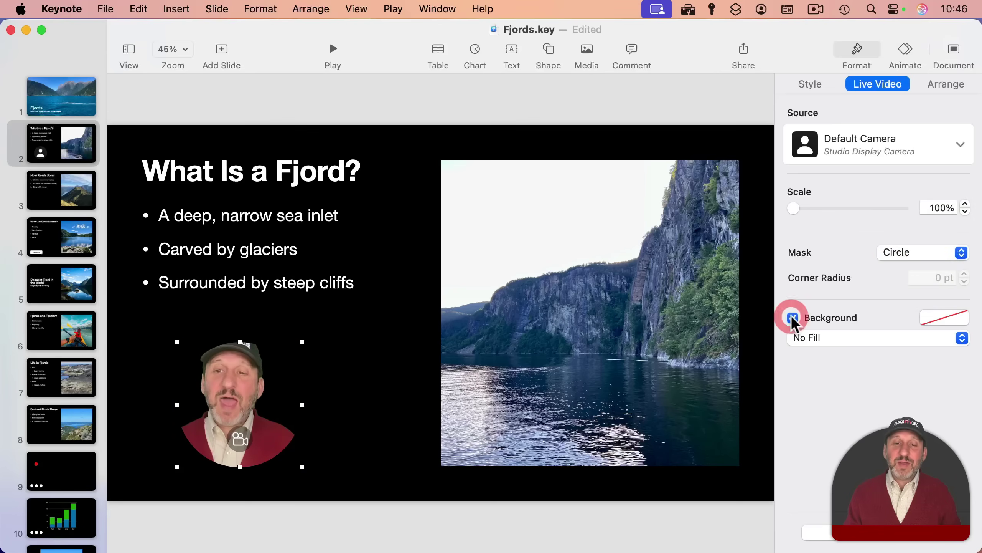
pyautogui.click(793, 318)
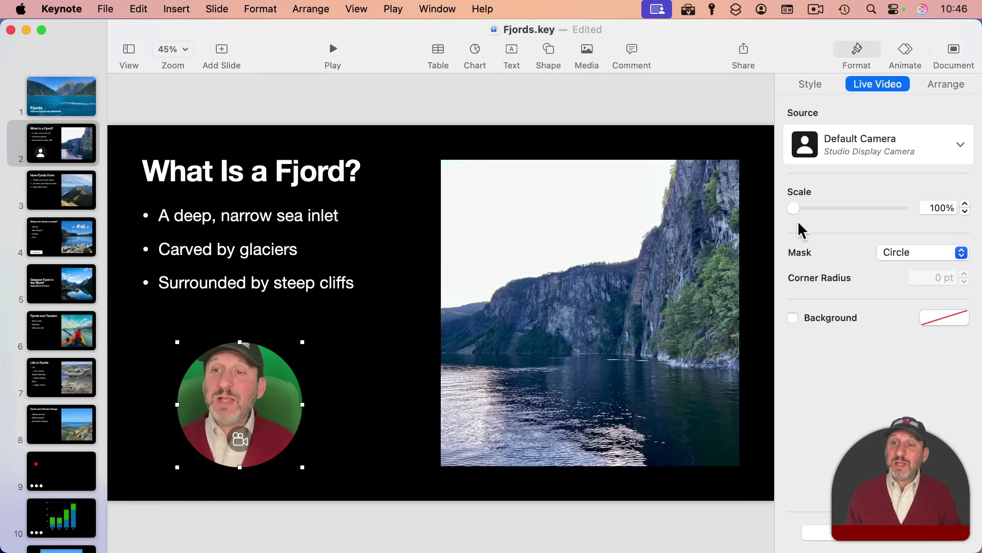
# Nudge the circular video left, enlarge it slightly, and paste a copy beside slide 4's bullets
pyautogui.moveTo(267, 404); pyautogui.dragTo(238, 379)
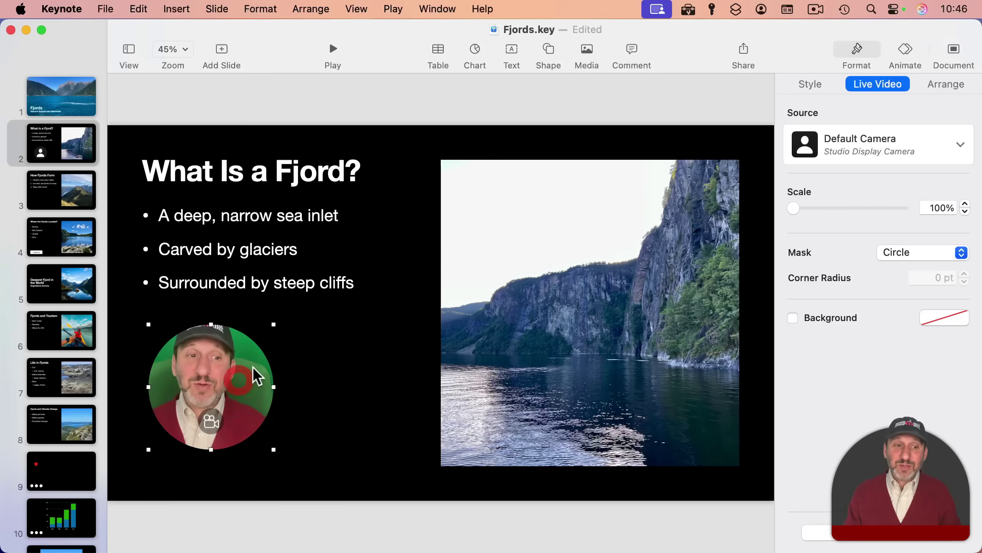
pyautogui.moveTo(272, 326)
pyautogui.mouseDown()
pyautogui.moveTo(327, 281)
pyautogui.moveTo(262, 335)
pyautogui.mouseUp()
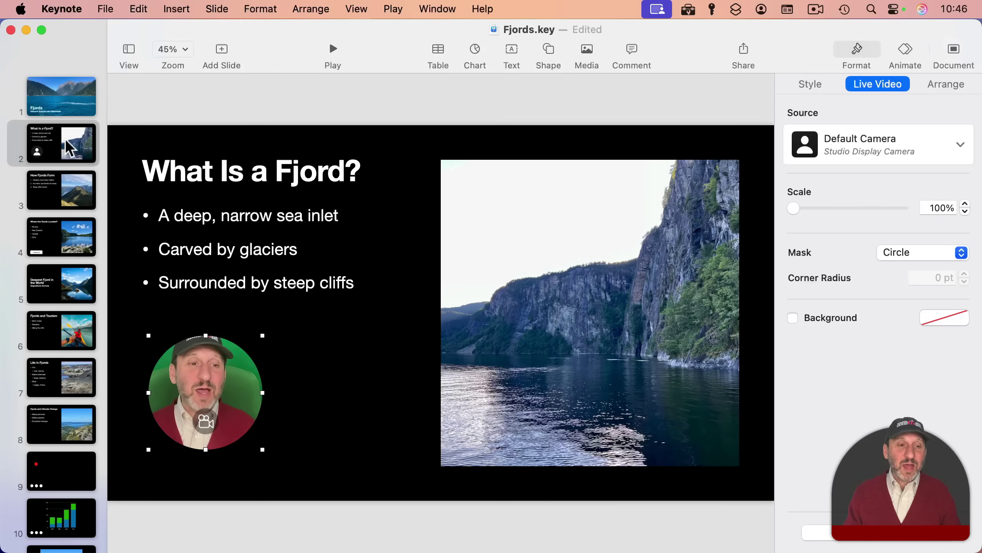
pyautogui.press('super+c')
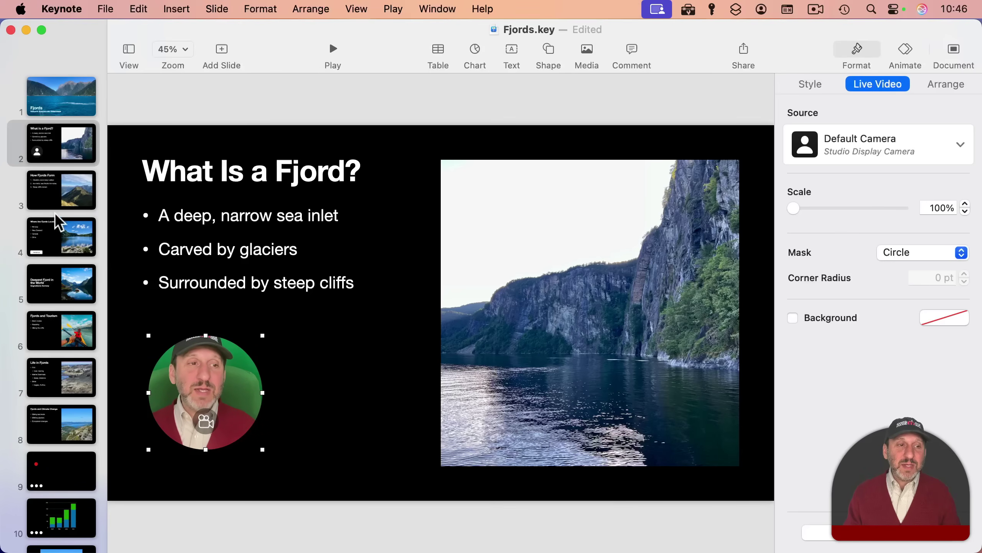
pyautogui.click(57, 244)
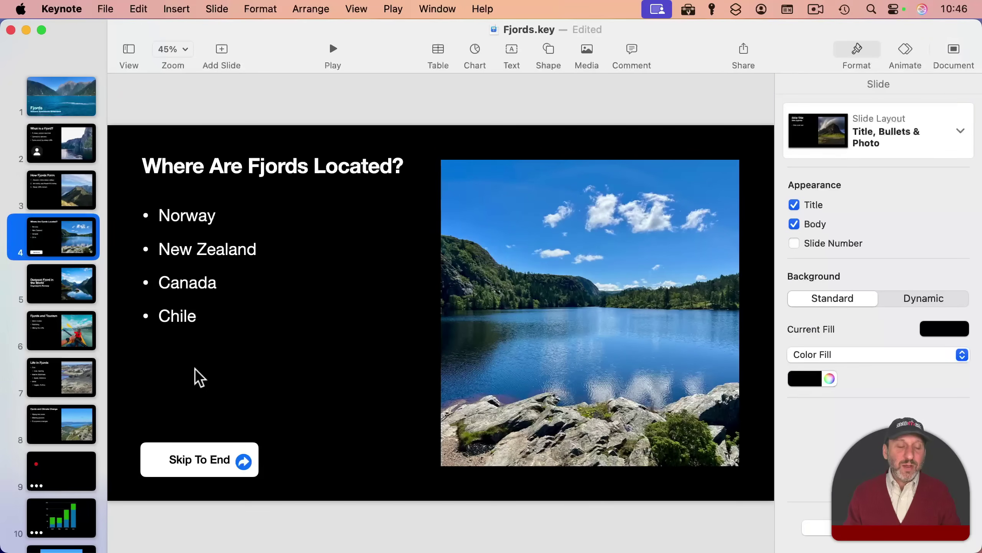
pyautogui.press('super+v')
pyautogui.moveTo(206, 387); pyautogui.dragTo(339, 384)
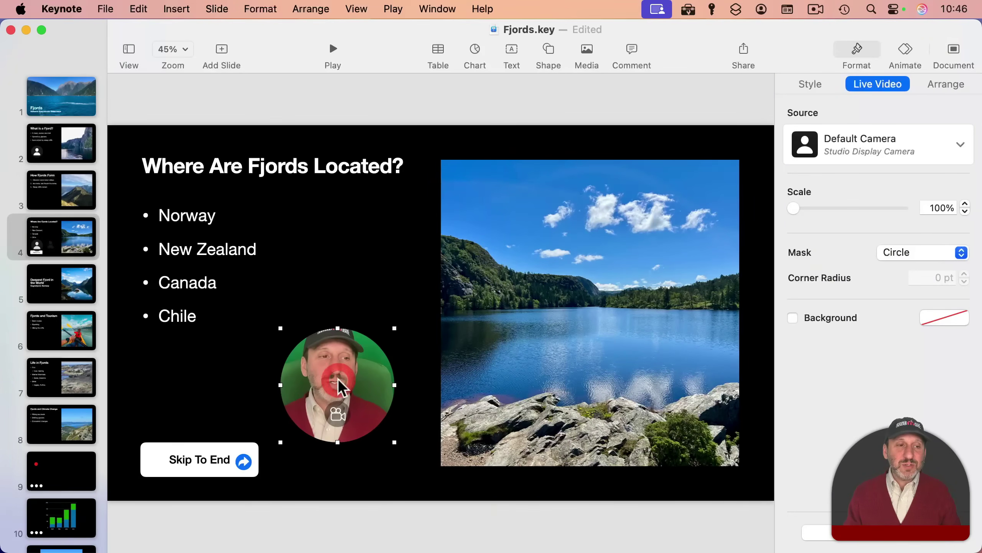
pyautogui.click(56, 147)
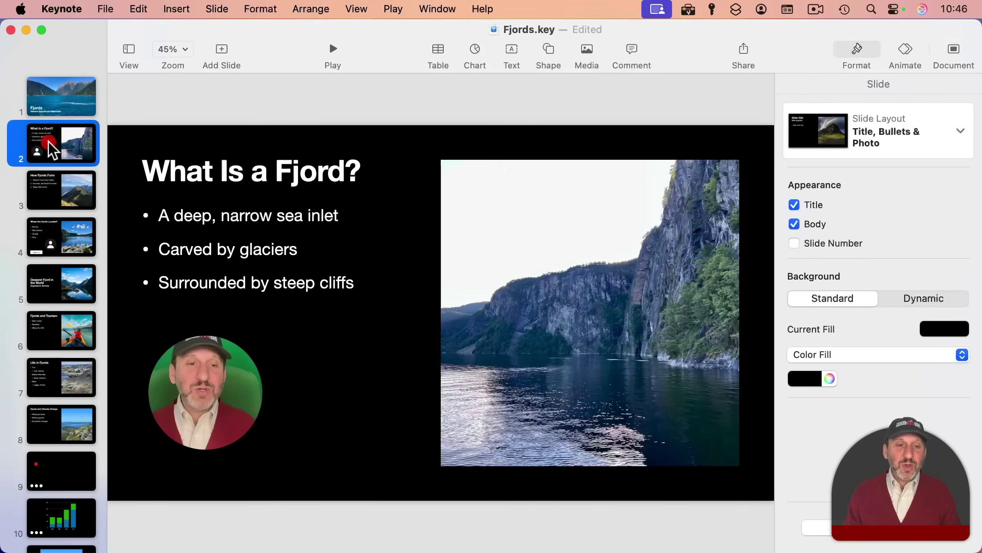
# Play the slideshow from slide 2 and advance two slides to Where Are Fjords Located?
pyautogui.click(333, 49)
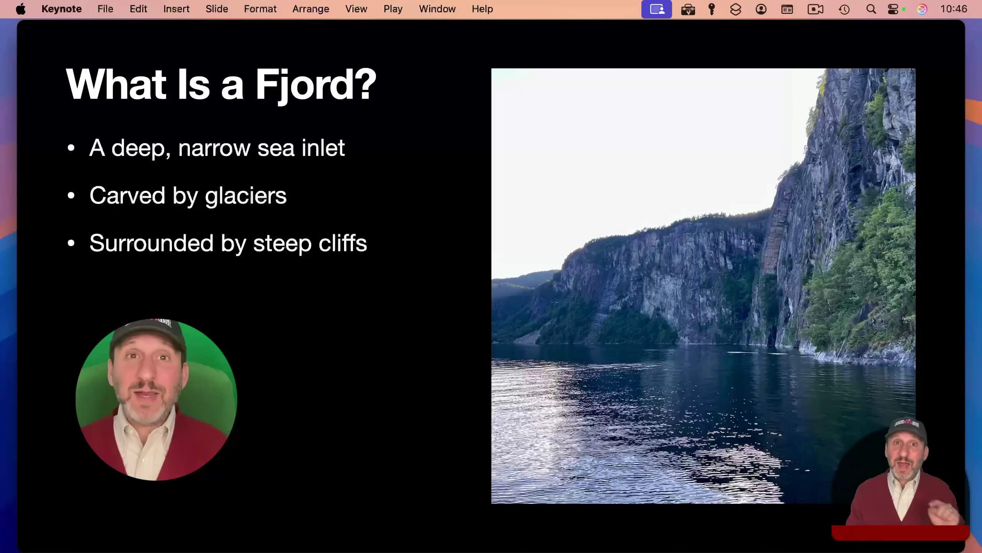
pyautogui.press('Right')
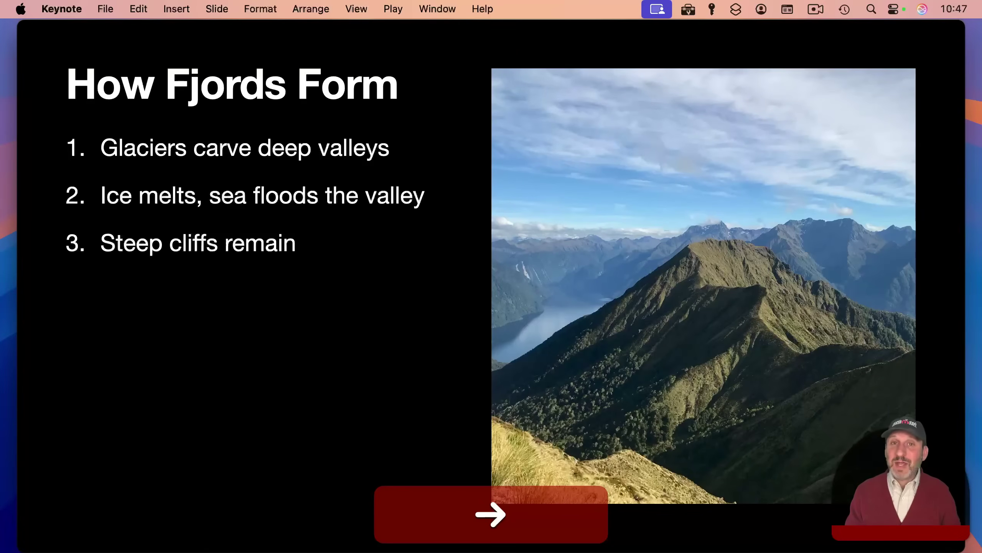
pyautogui.press('Right')
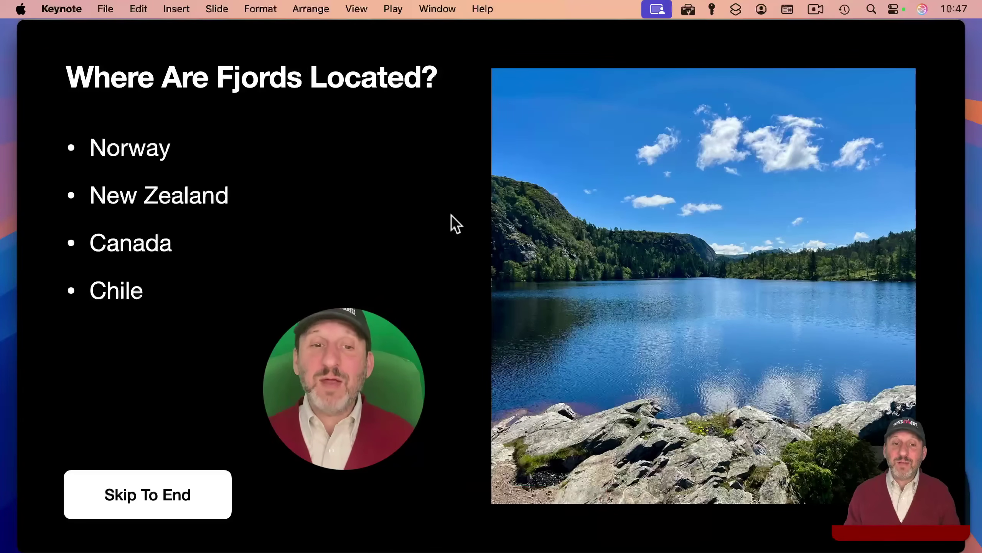